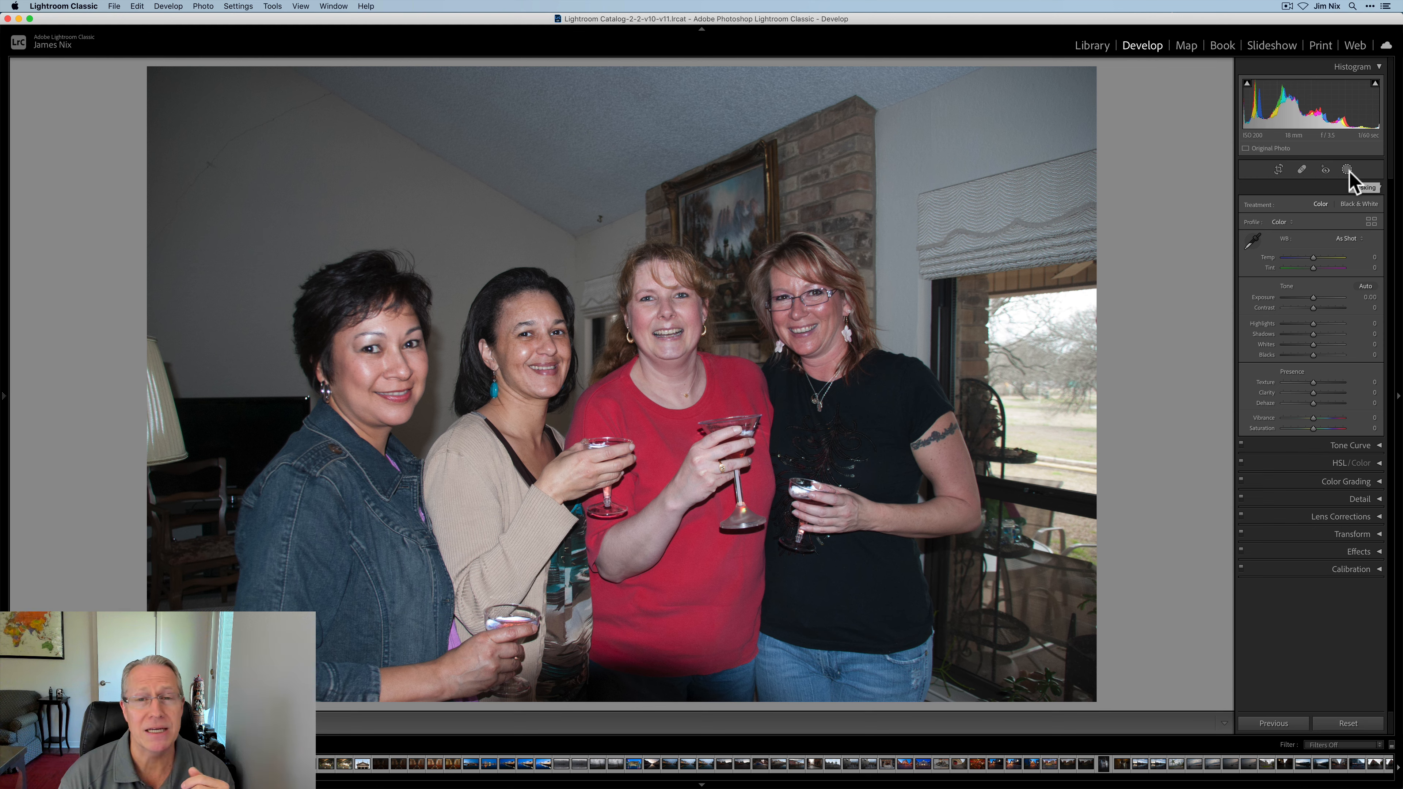
- Try a Select Subject mask on the group photo of four women, and reset the photo's edits
{"action": "left_click", "coordinate": [1347, 170]}
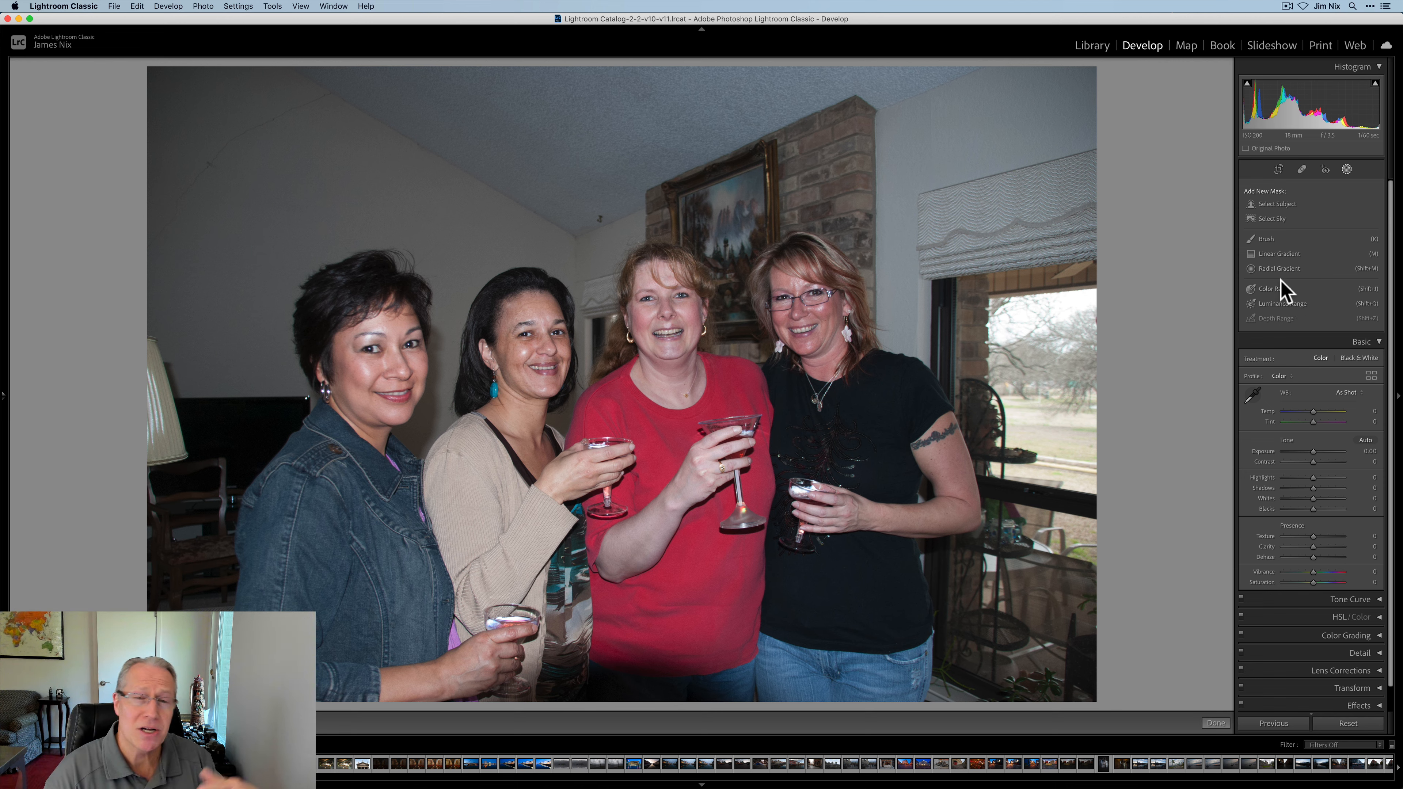
{"action": "left_click", "coordinate": [1278, 205]}
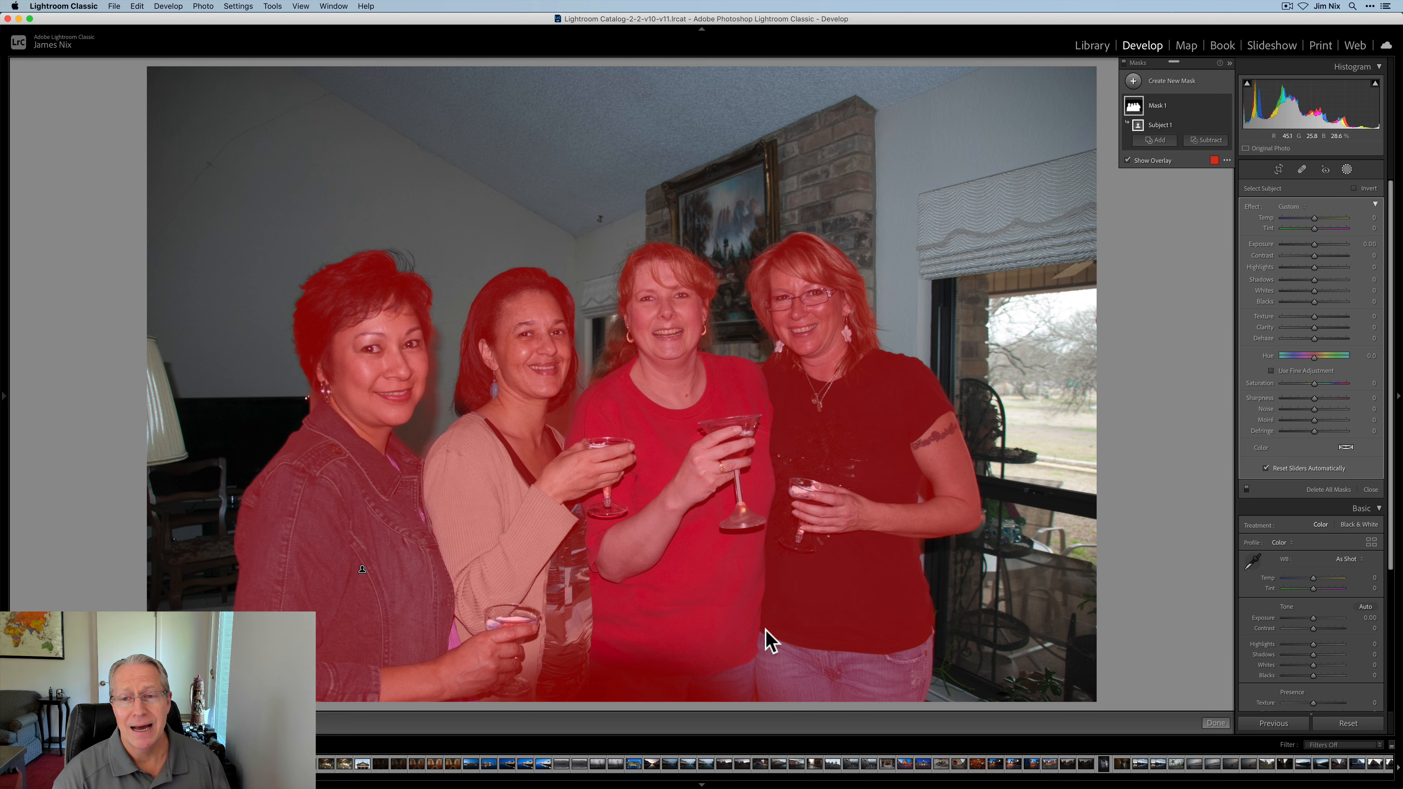
{"action": "left_click", "coordinate": [1345, 722]}
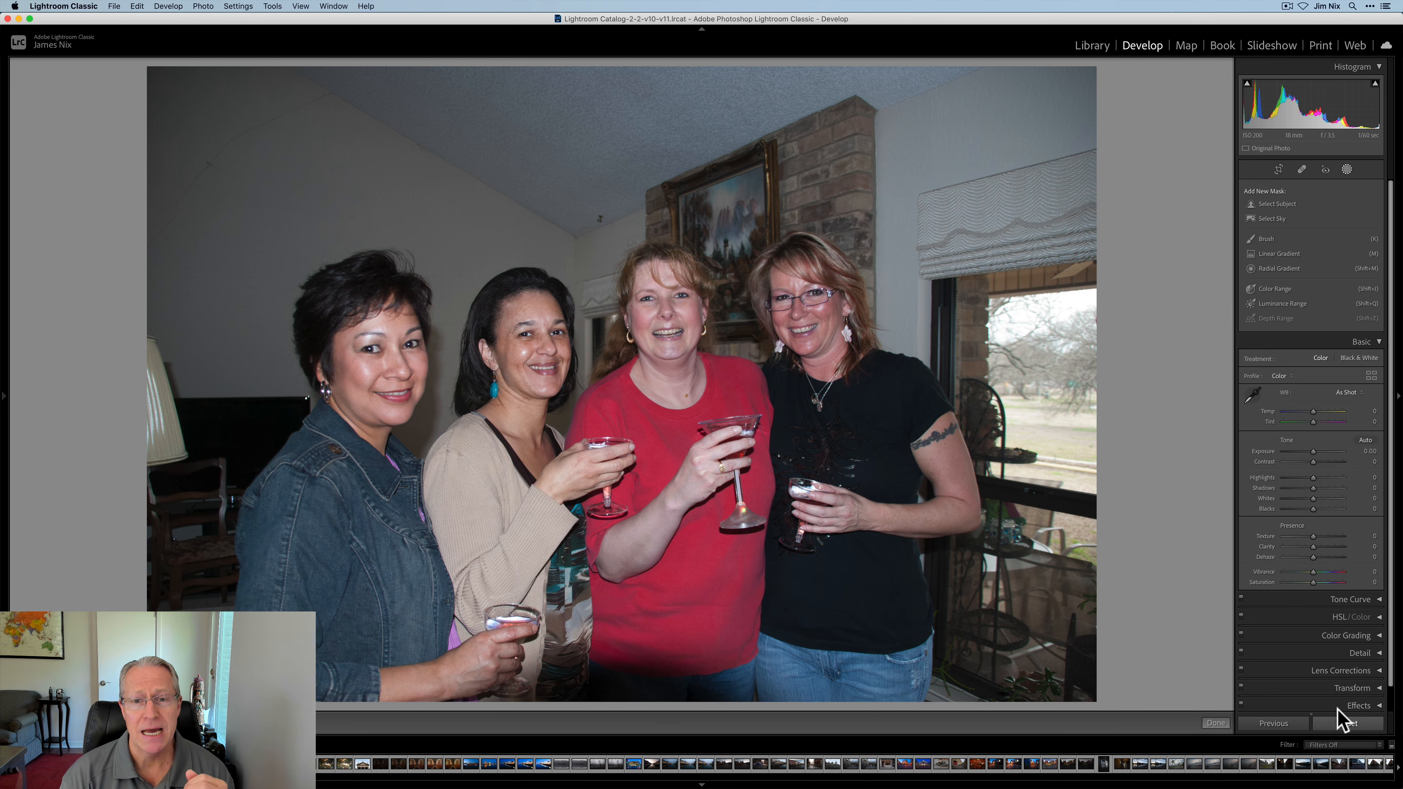
- Open the wine corks photo for developing, try a Select Subject mask on it, and reset its edits
{"action": "left_click", "coordinate": [1091, 46]}
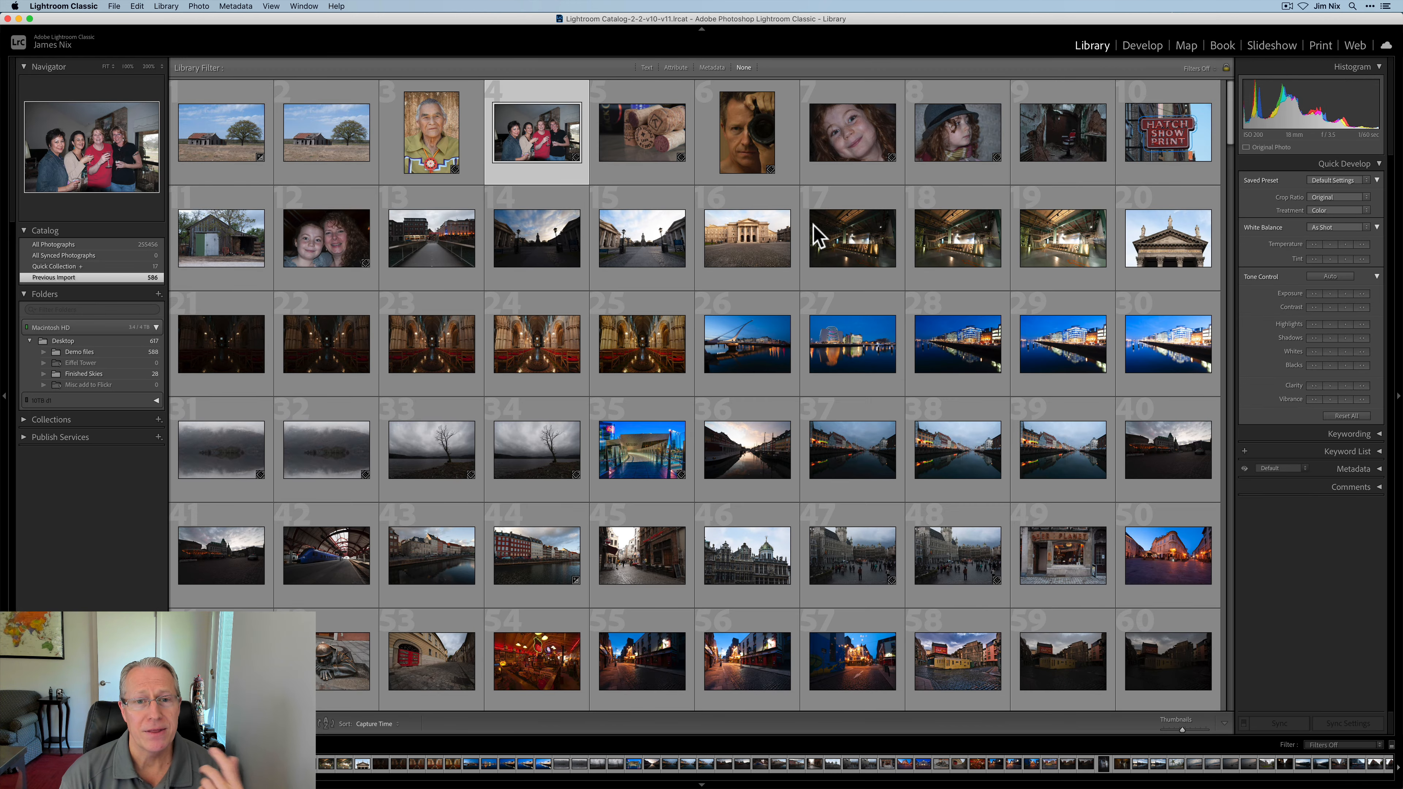
{"action": "left_click", "coordinate": [667, 131]}
{"action": "left_click", "coordinate": [1140, 46]}
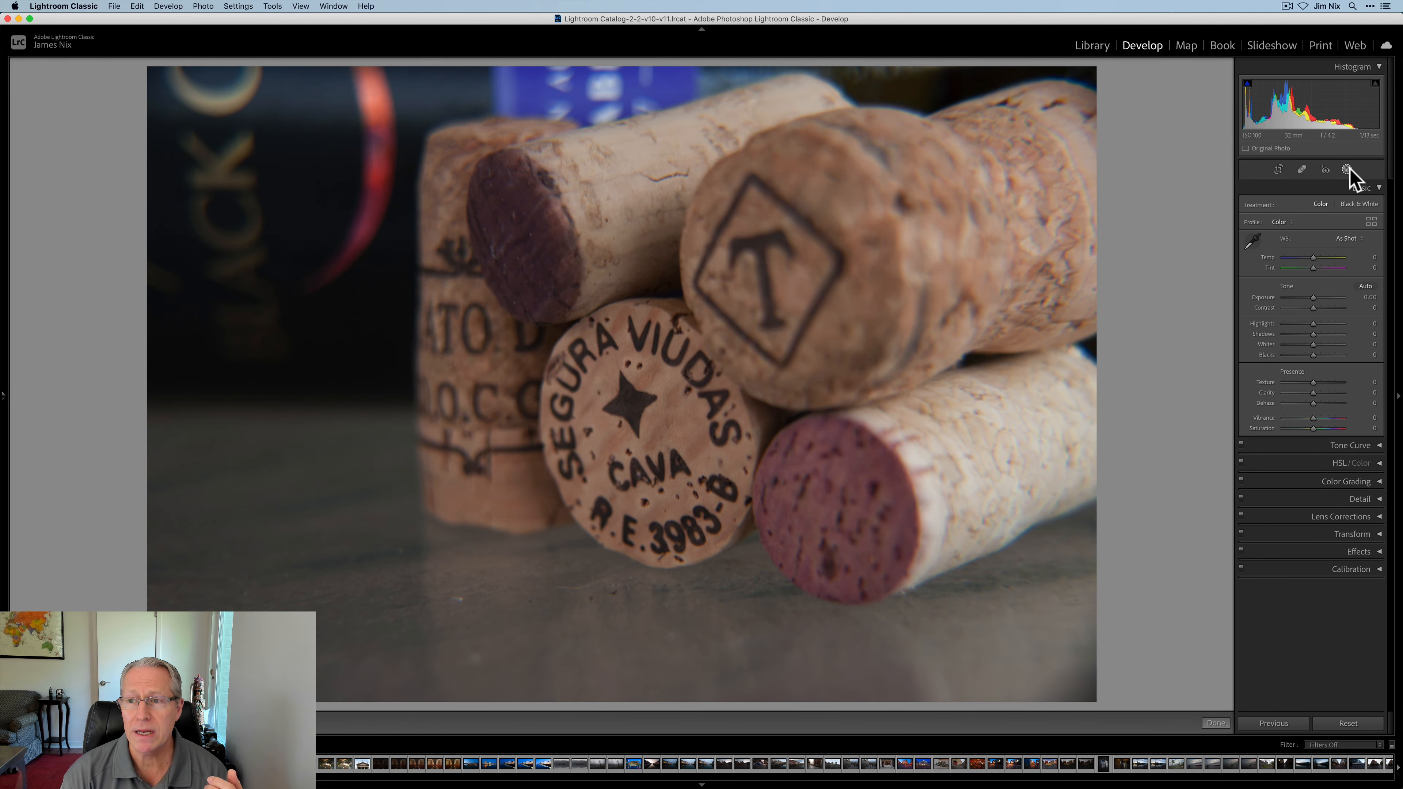
{"action": "left_click", "coordinate": [1347, 171]}
{"action": "left_click", "coordinate": [1283, 212]}
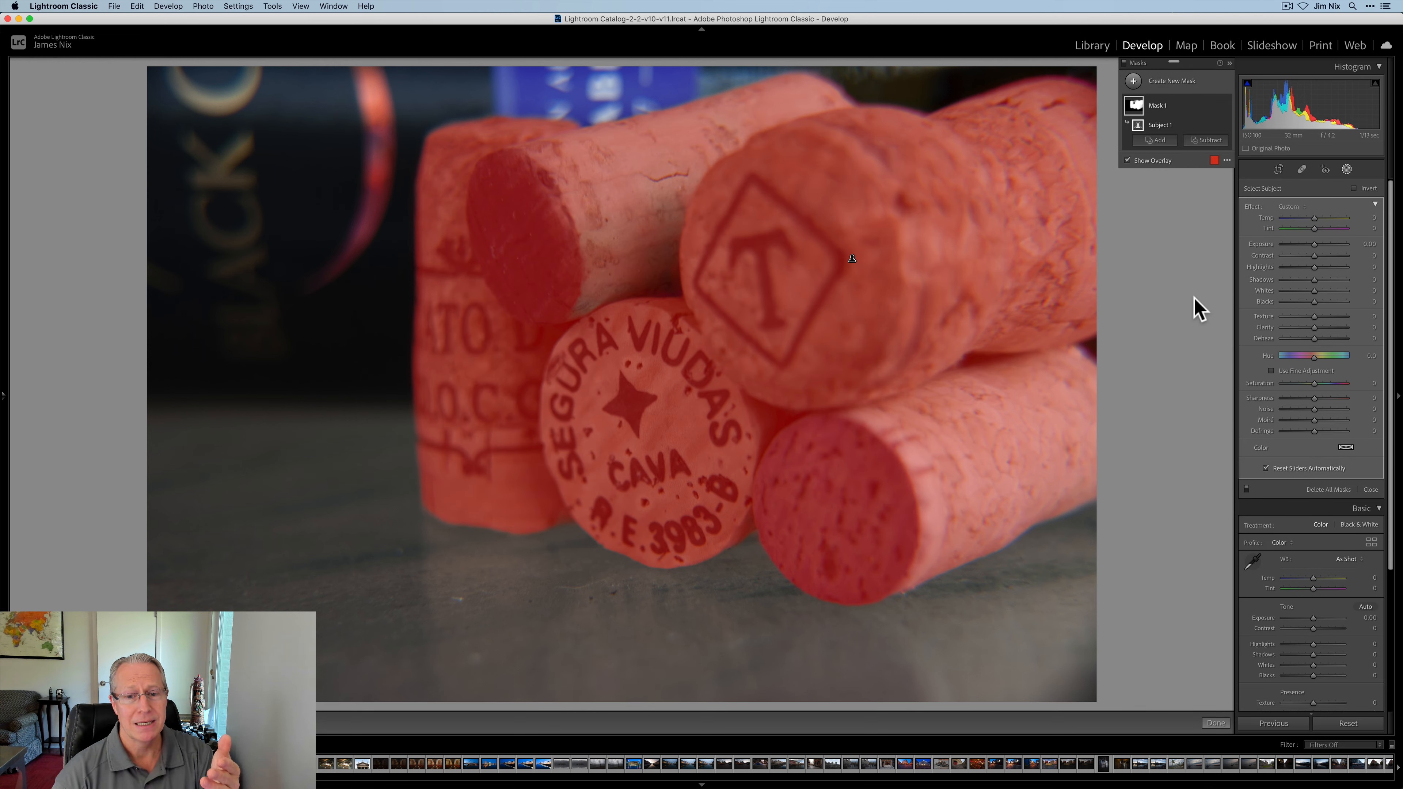
{"action": "left_click", "coordinate": [1324, 722]}
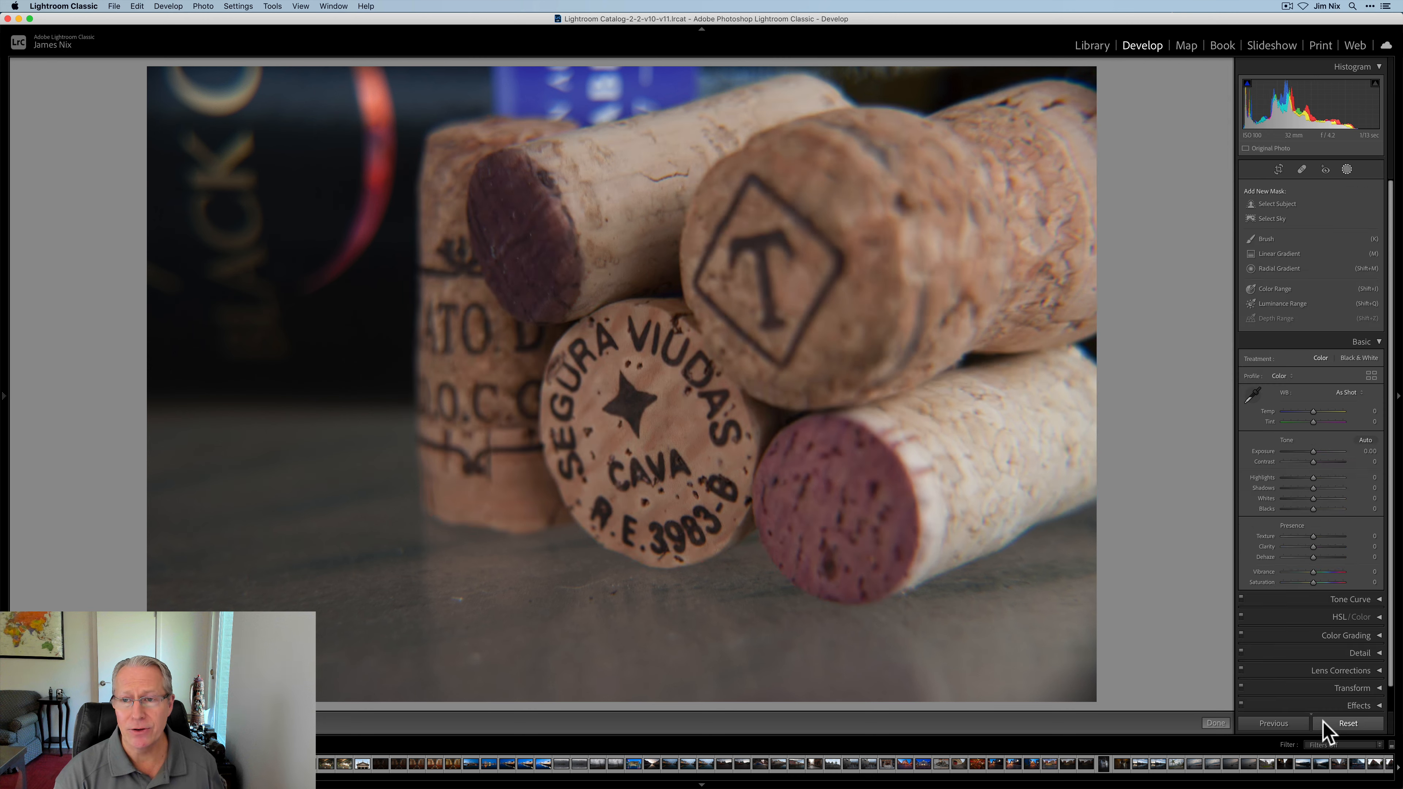
- Open the red barber chair photo for developing and mask its subject, and also mask the subject of the columned building photo
{"action": "left_click", "coordinate": [1093, 46]}
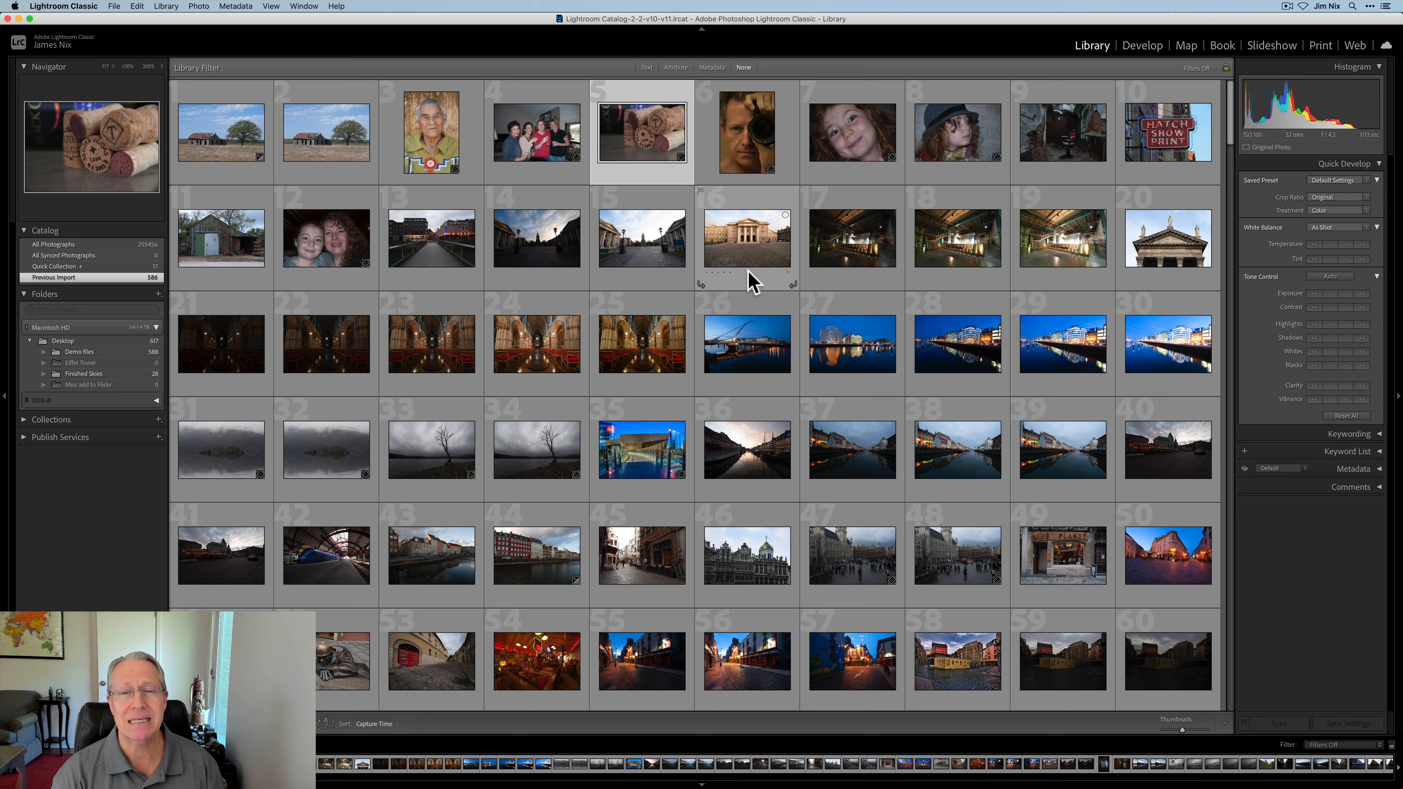
{"action": "left_click", "coordinate": [1076, 146]}
{"action": "left_click", "coordinate": [1144, 47]}
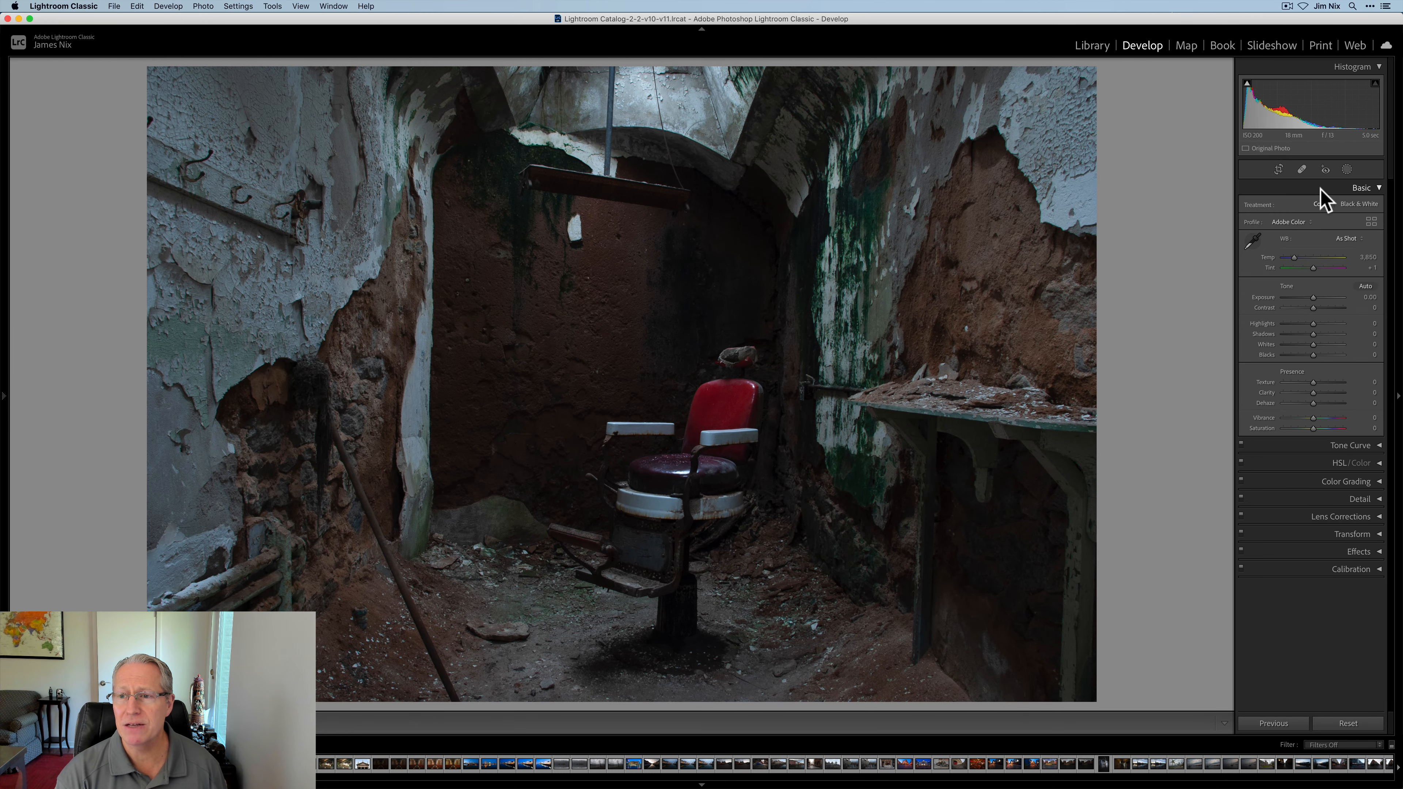
{"action": "left_click", "coordinate": [1346, 170]}
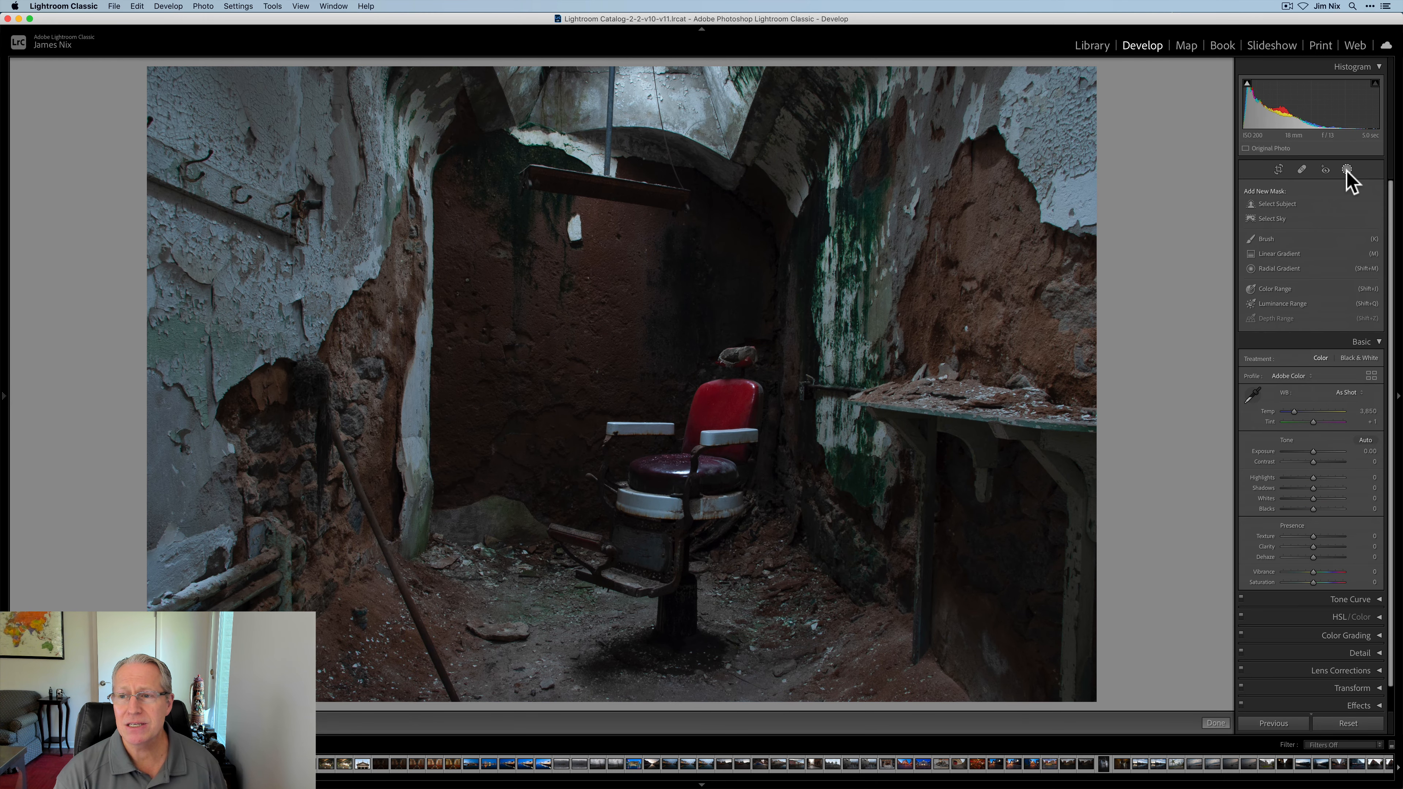
{"action": "left_click", "coordinate": [1280, 205]}
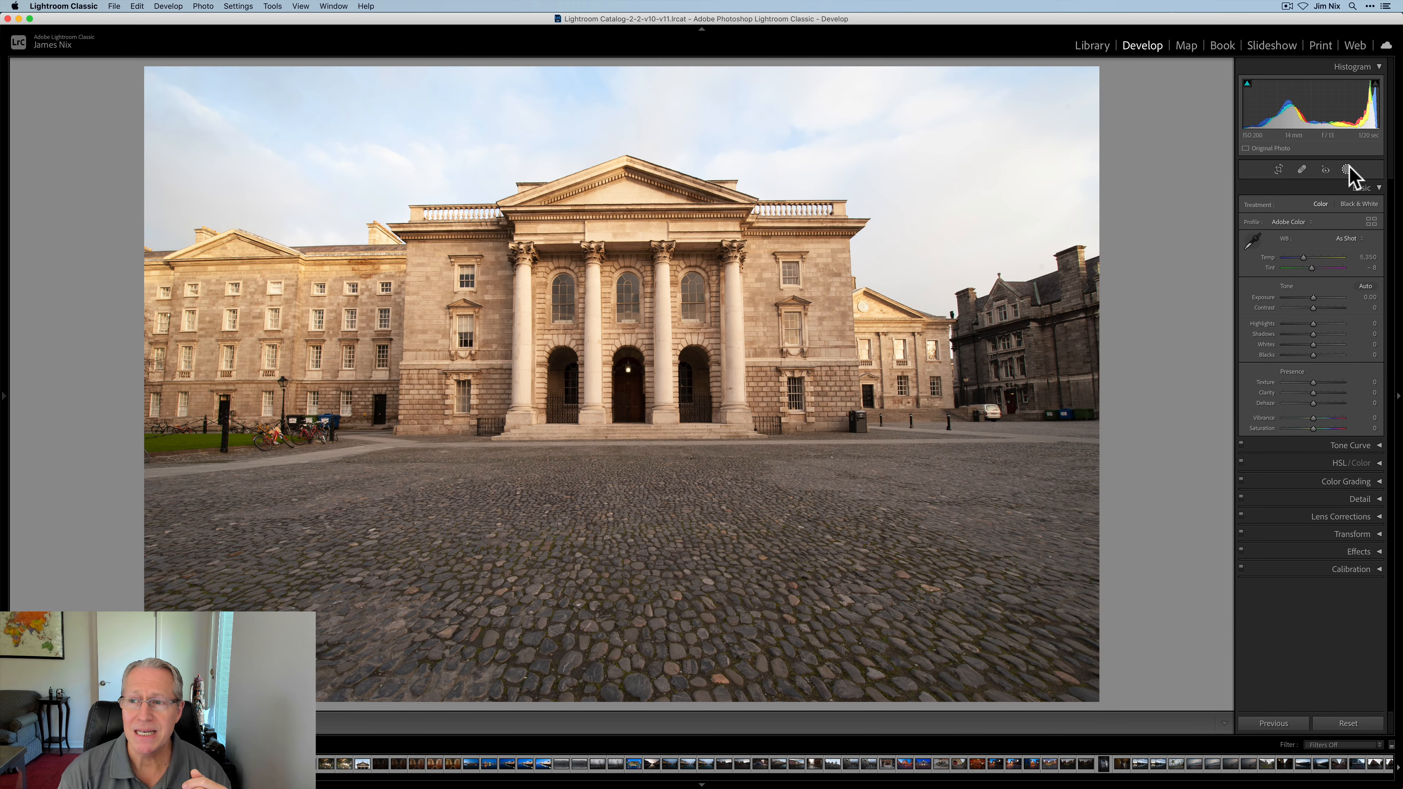
{"action": "left_click", "coordinate": [1346, 169]}
{"action": "left_click", "coordinate": [1275, 204]}
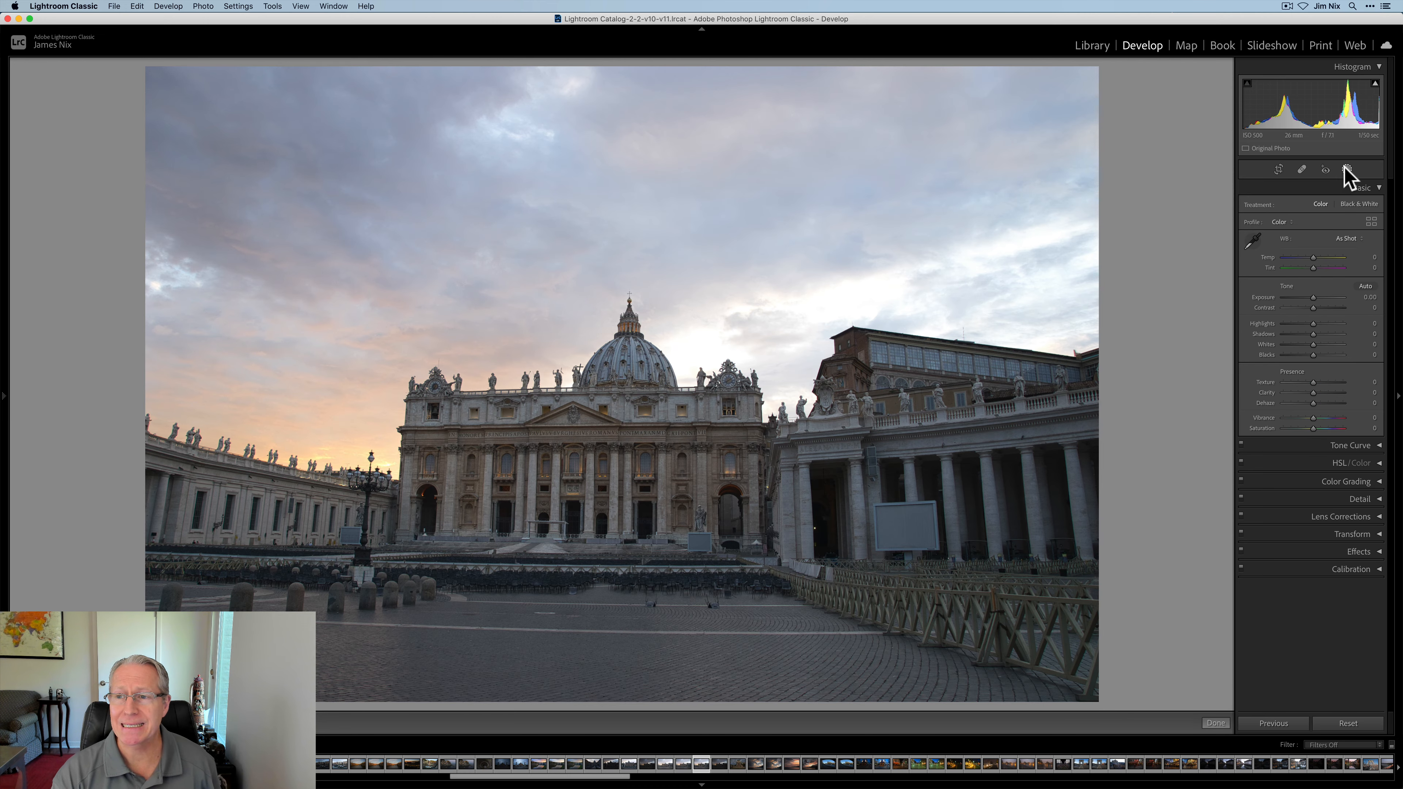
- Try a Select Subject mask on the domed basilica photo, and delete all of its masks
{"action": "left_click", "coordinate": [1346, 169]}
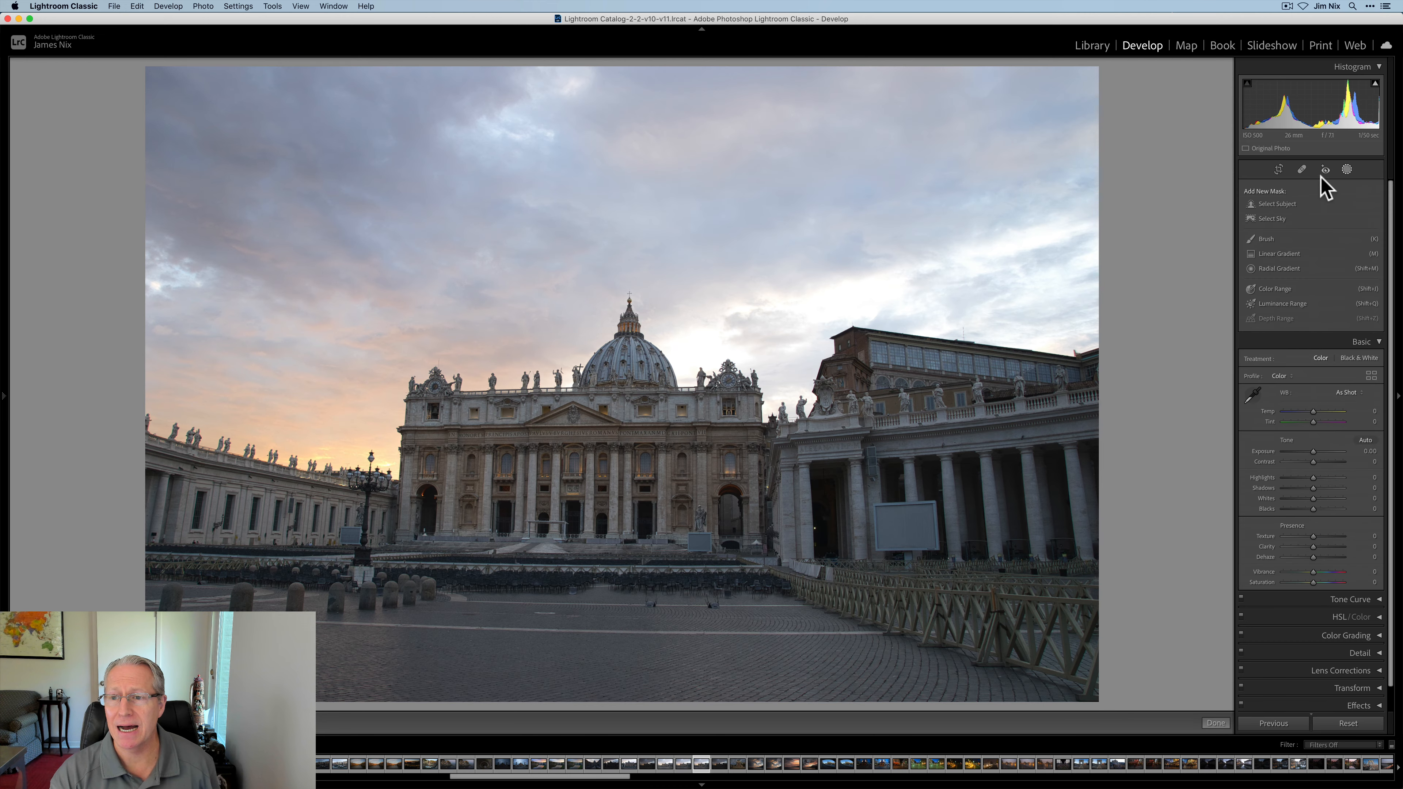
{"action": "left_click", "coordinate": [1277, 206]}
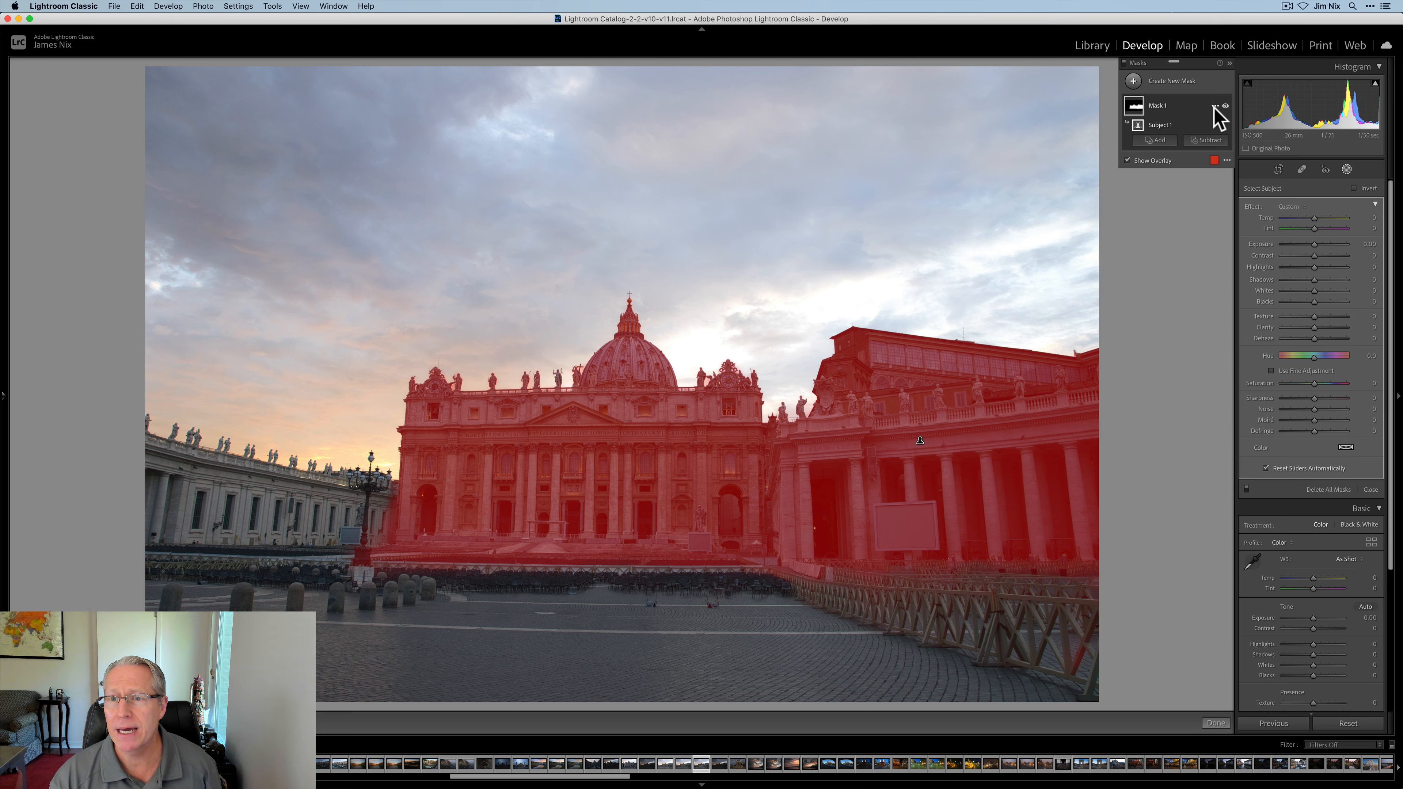
{"action": "left_click", "coordinate": [1214, 106]}
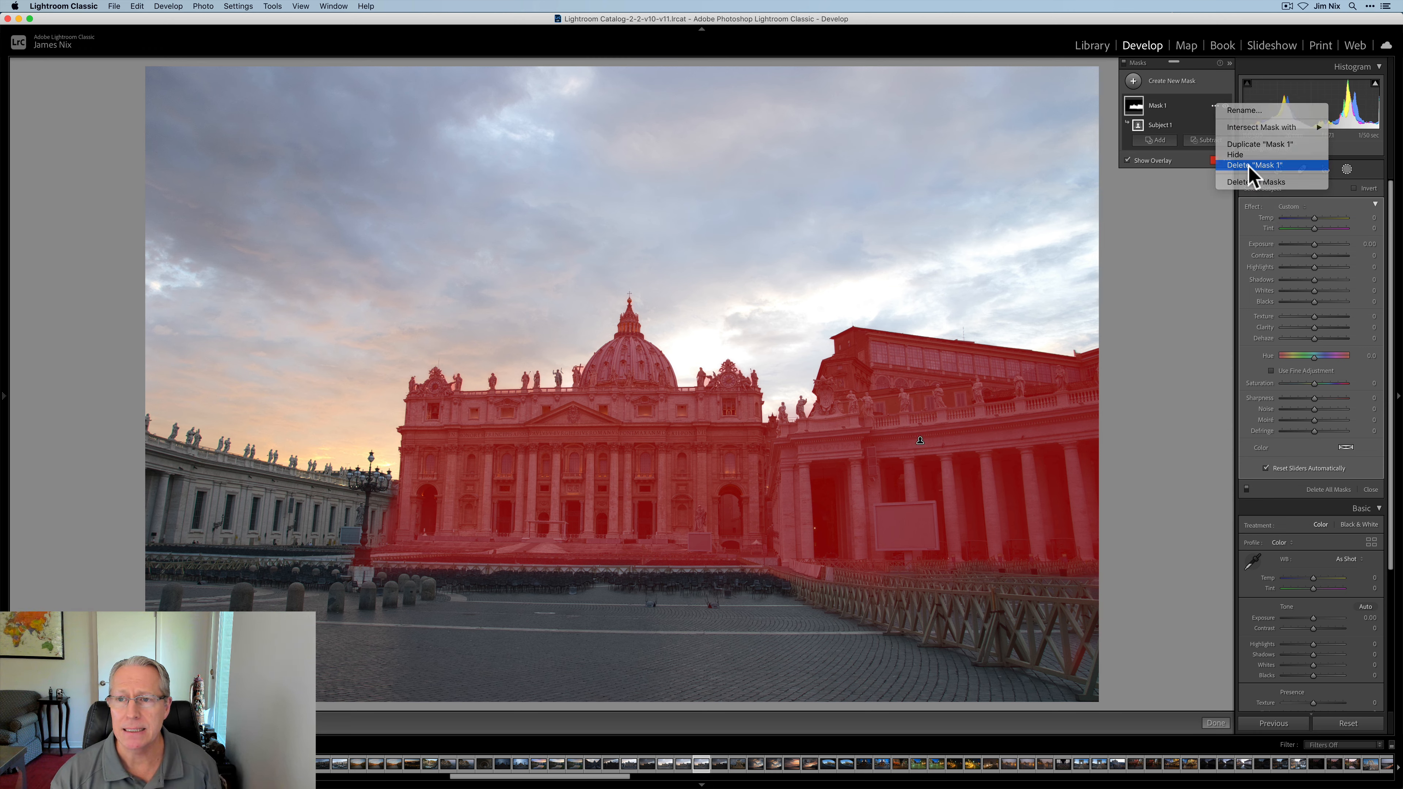
{"action": "left_click", "coordinate": [1252, 182]}
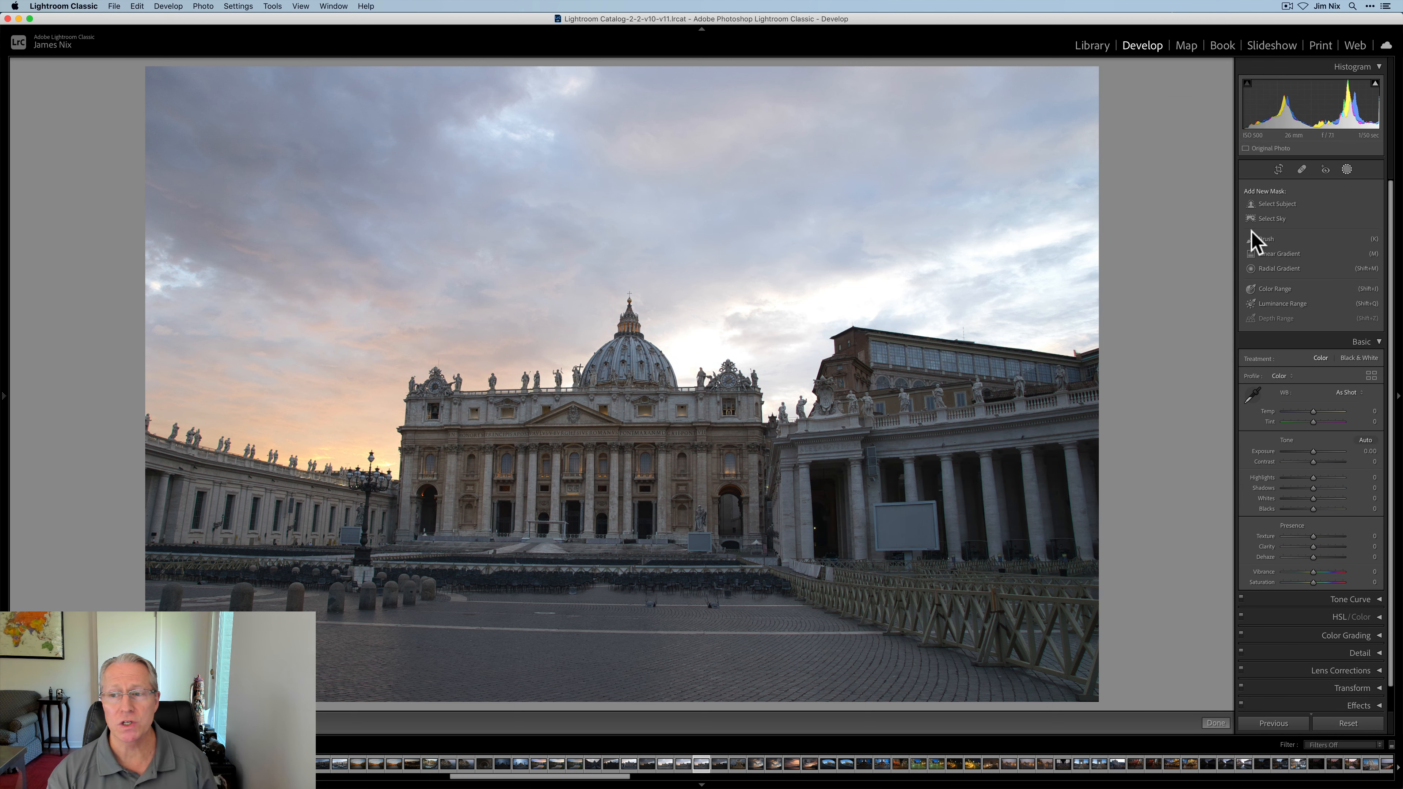
- Mask the sky with Select Sky, hide the overlay, and set Temp to 4, Tint to 10, Exposure to -0.29 and Saturation to 57
{"action": "left_click", "coordinate": [1270, 217]}
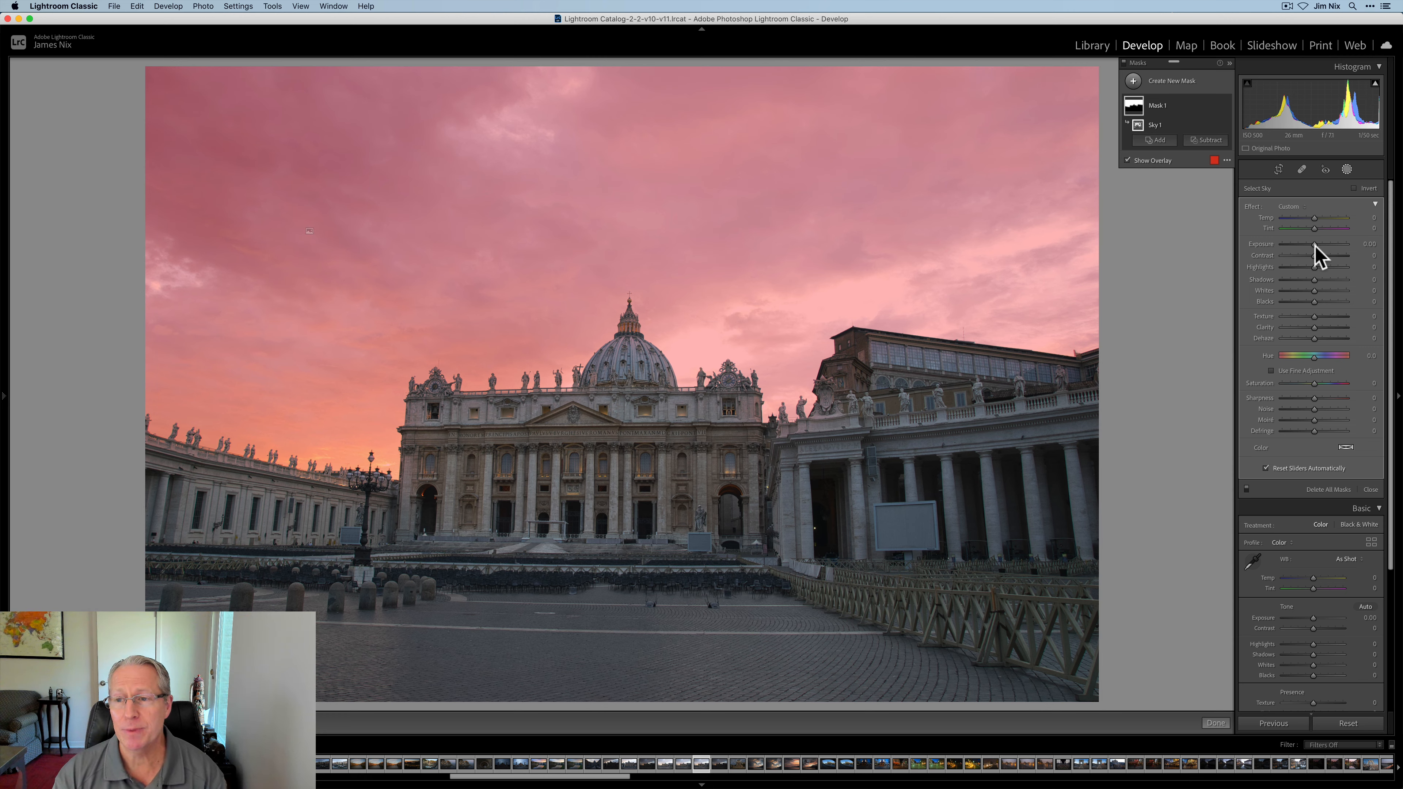
{"action": "left_click", "coordinate": [1127, 161]}
{"action": "left_click_drag", "start_coordinate": [1314, 217], "coordinate": [1311, 244]}
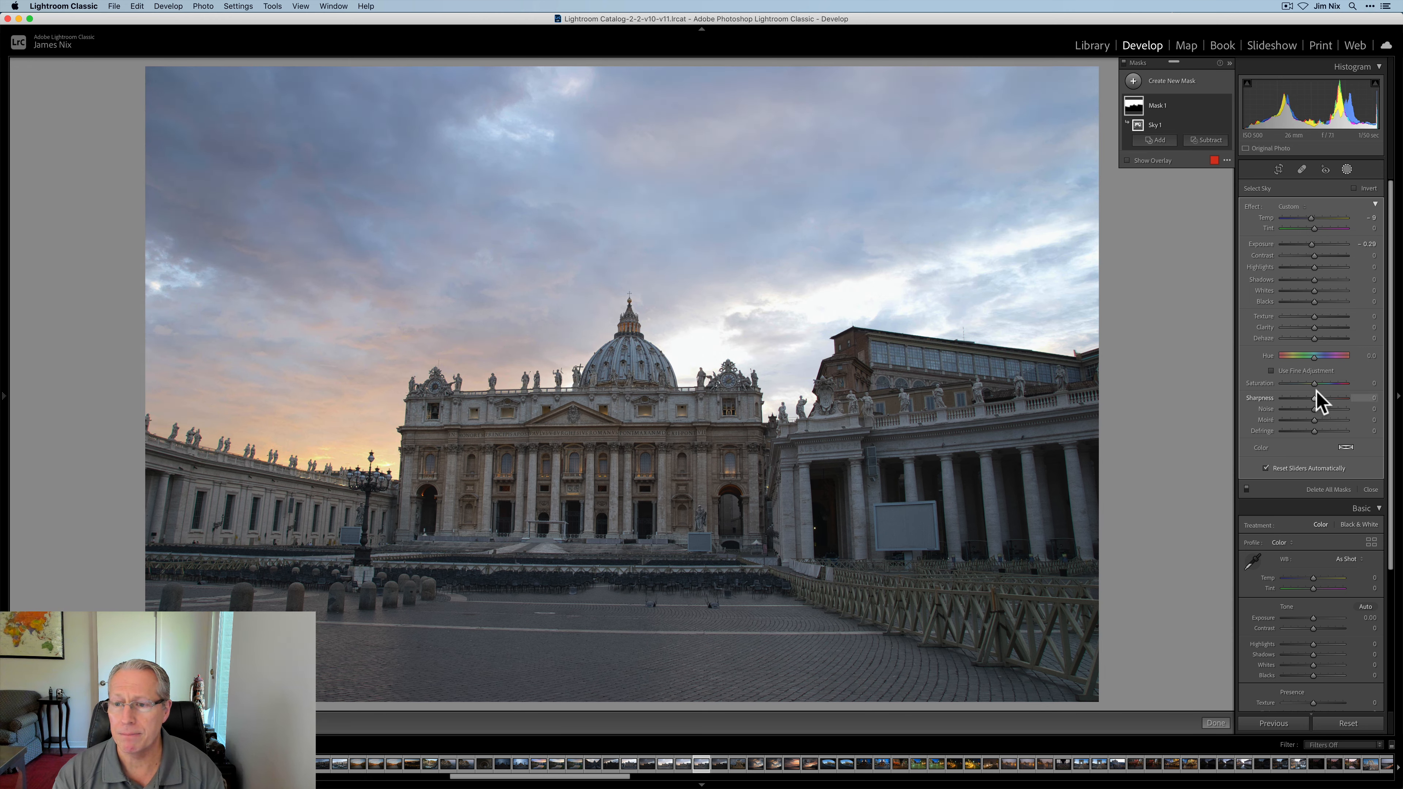
{"action": "left_click_drag", "start_coordinate": [1314, 383], "coordinate": [1331, 383]}
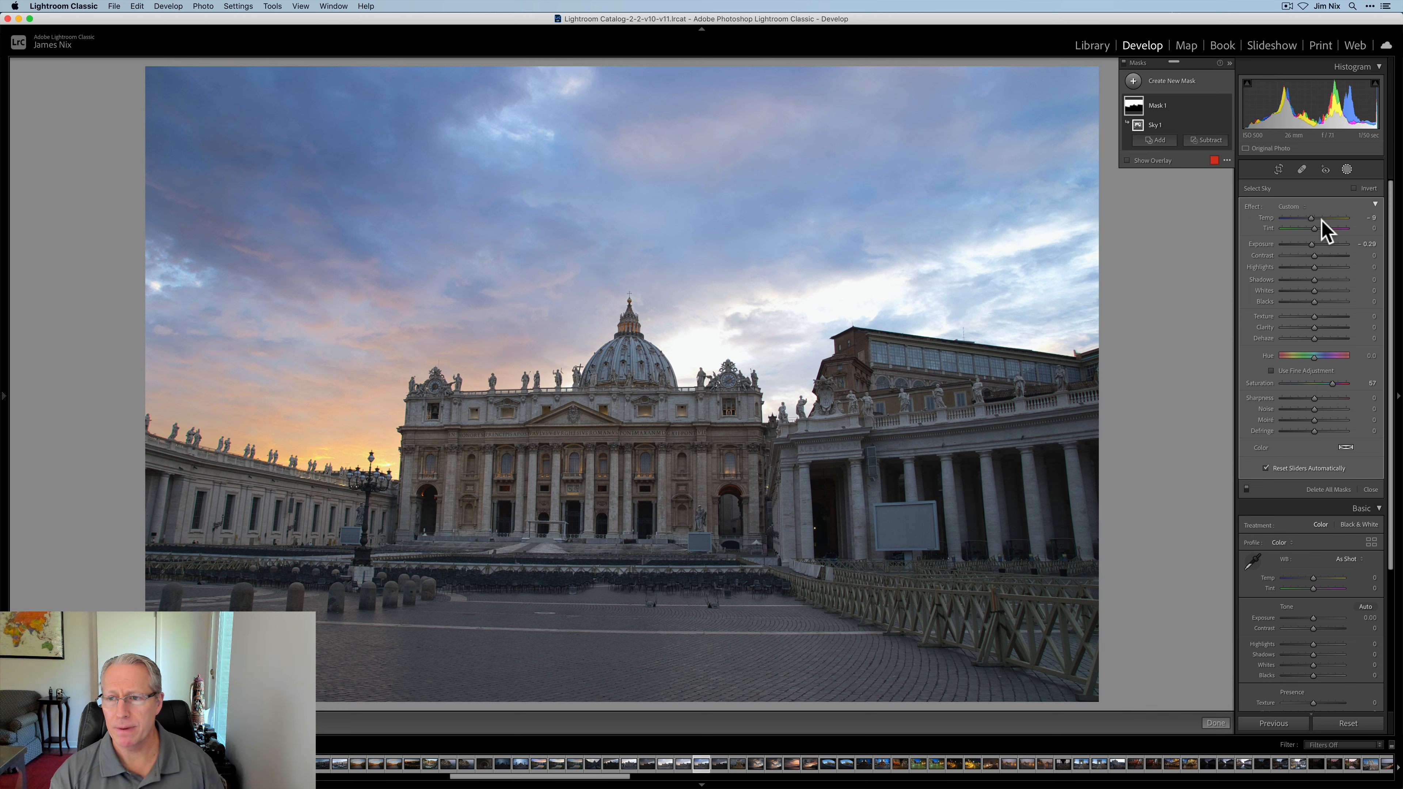
{"action": "left_click_drag", "start_coordinate": [1312, 218], "coordinate": [1319, 228]}
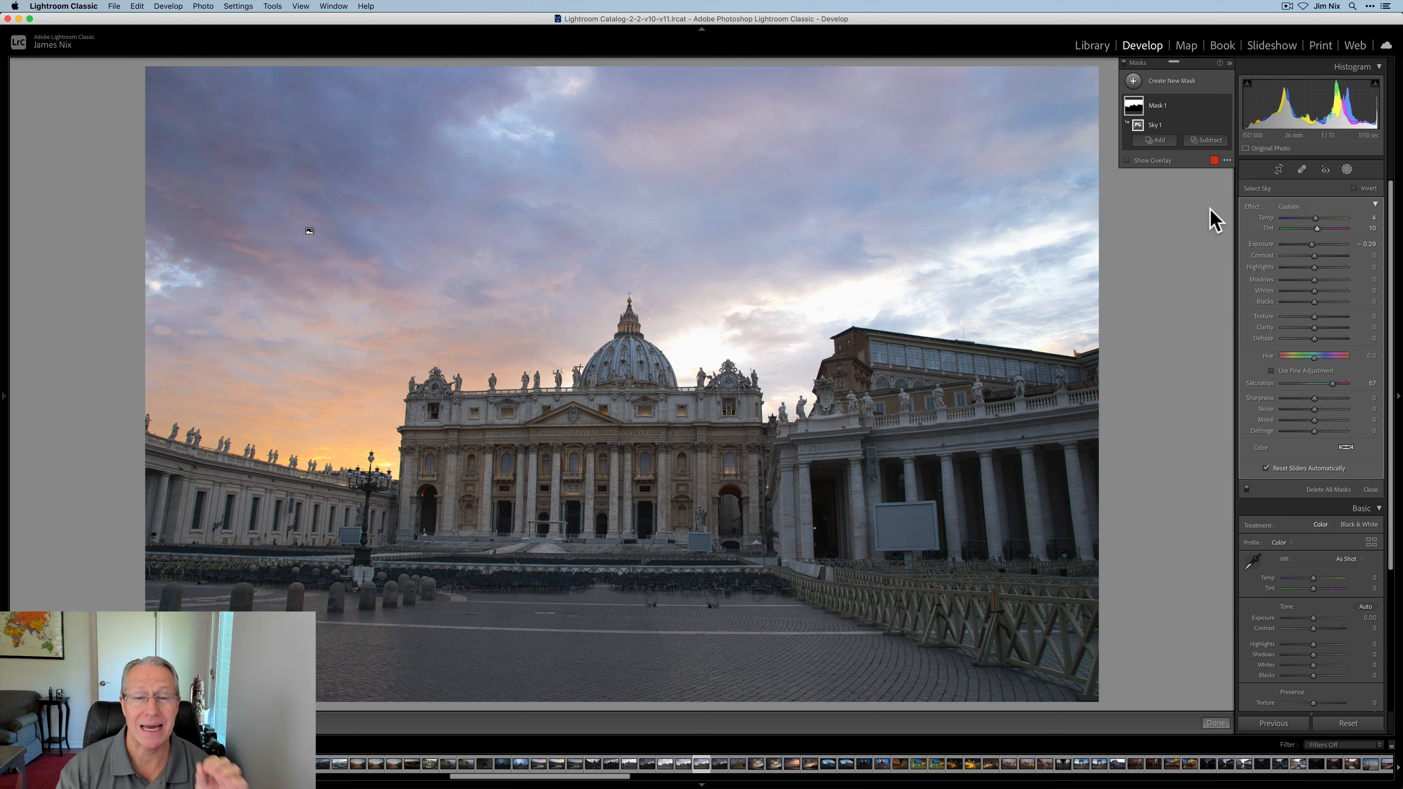
- Create a second Select Sky mask and invert it to cover the buildings and the square
{"action": "left_click", "coordinate": [1133, 82]}
{"action": "left_click", "coordinate": [1170, 110]}
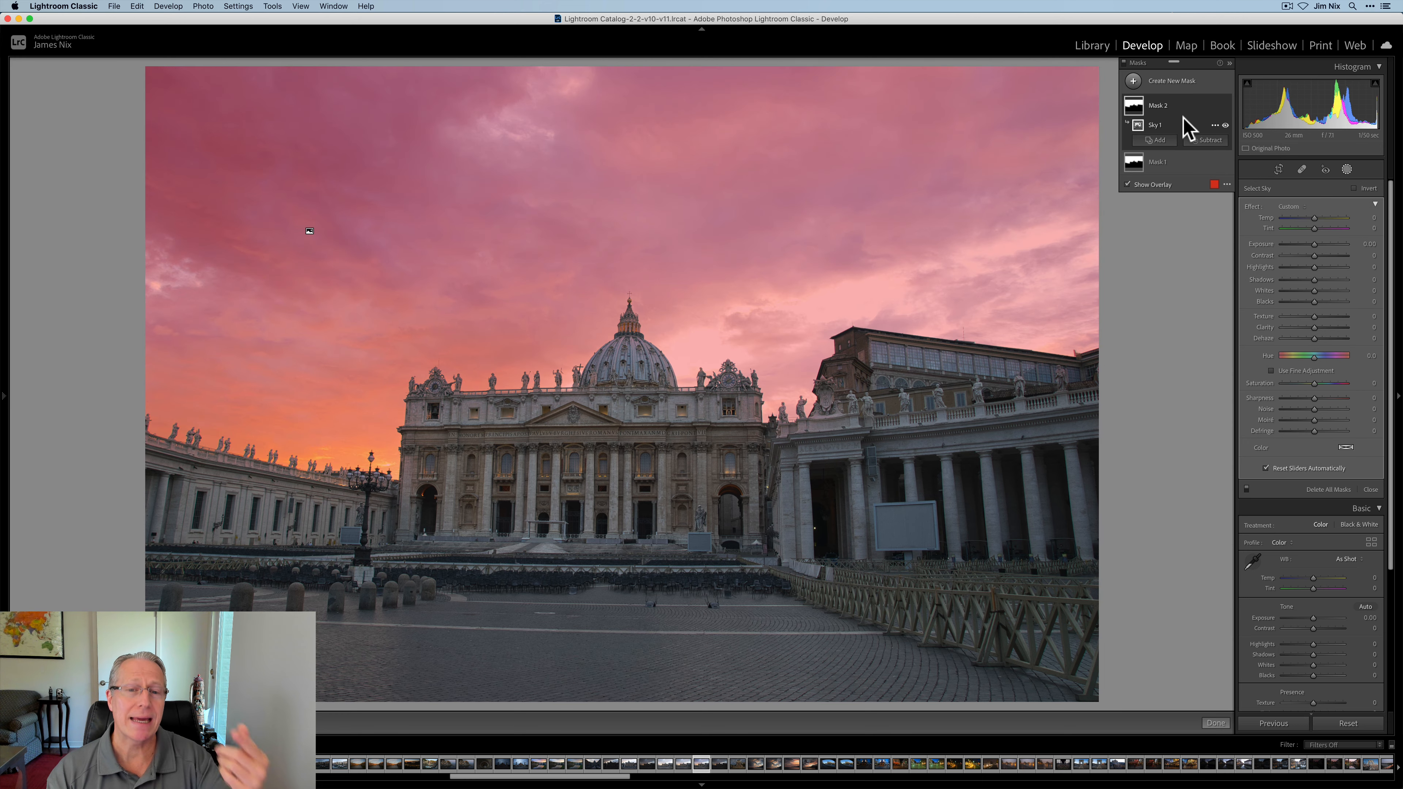
{"action": "left_click", "coordinate": [1214, 125]}
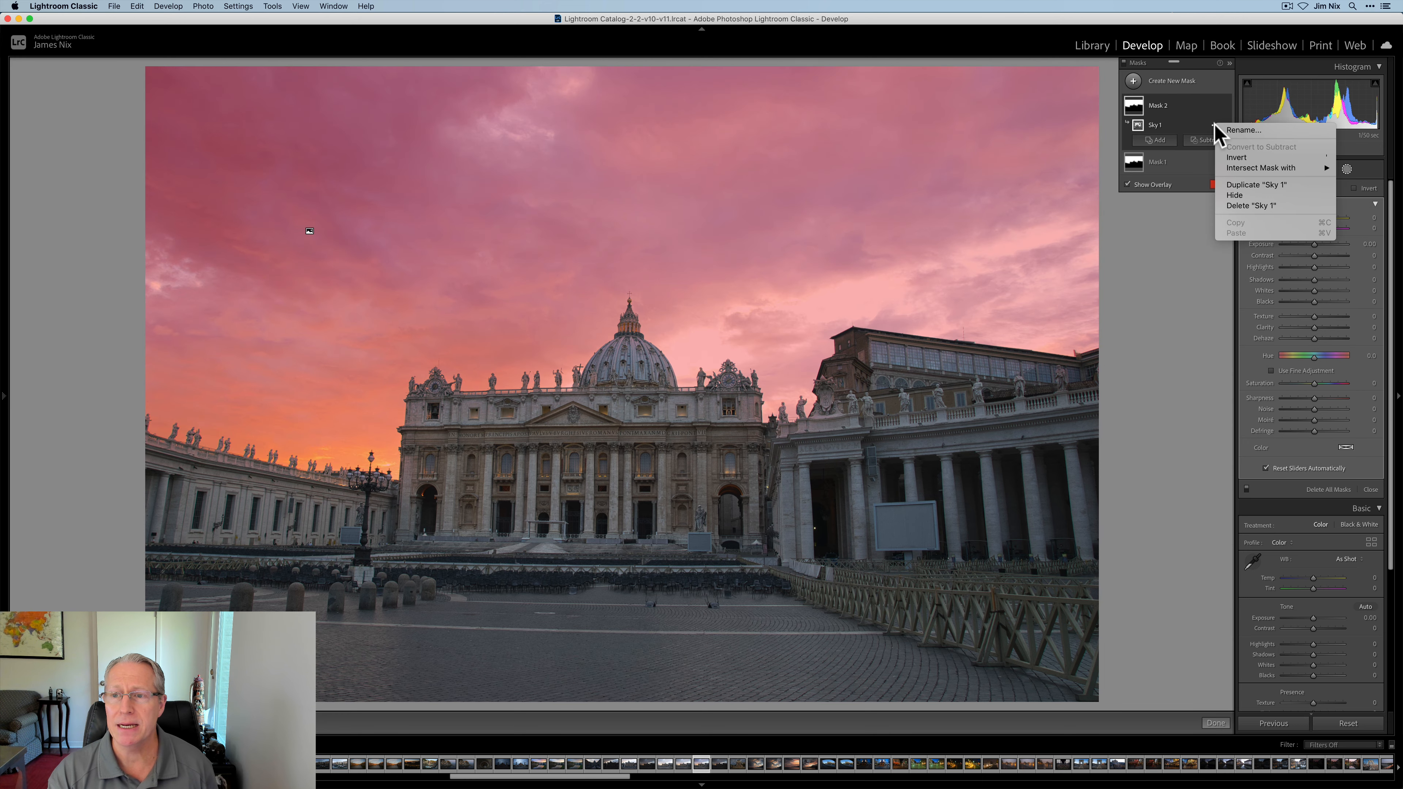
{"action": "left_click", "coordinate": [1233, 158]}
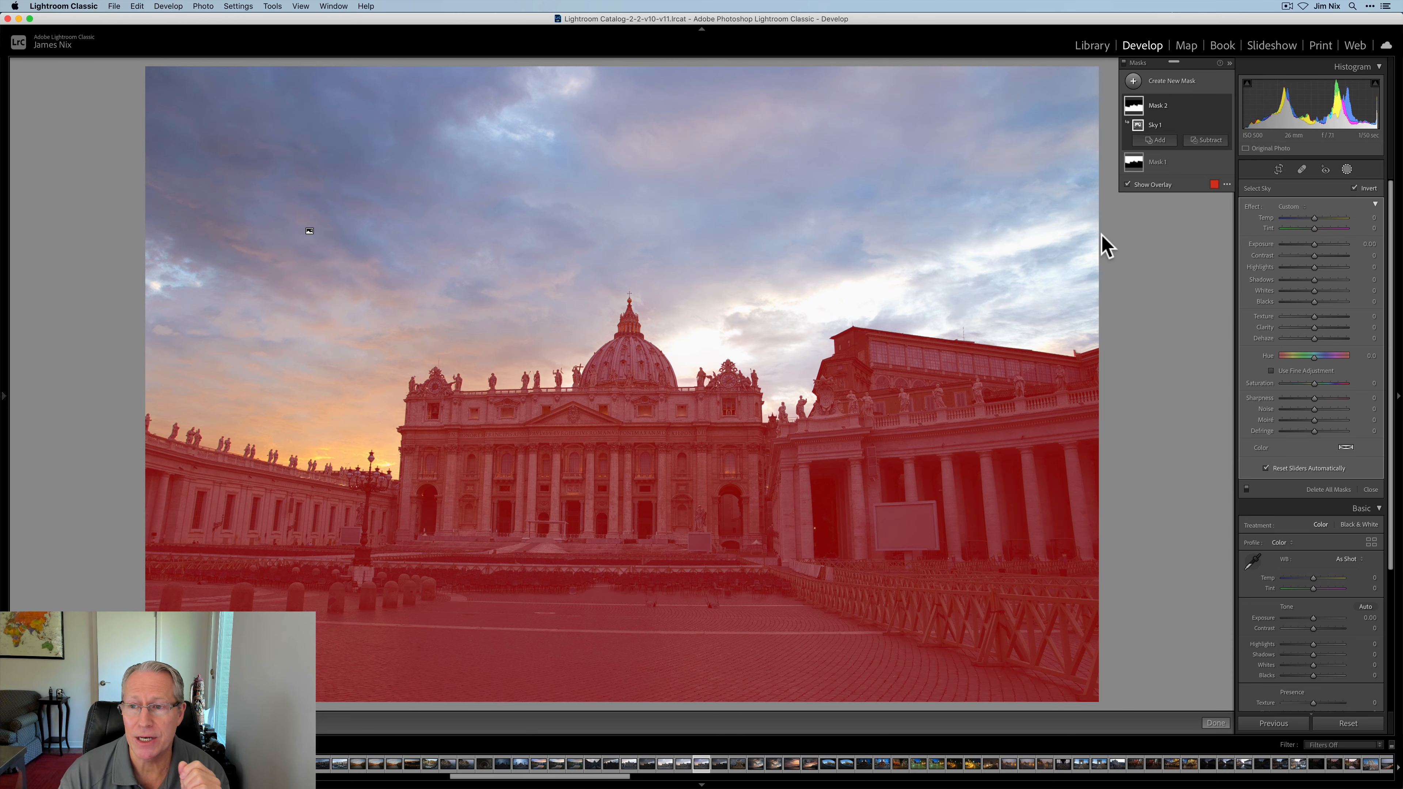
- Hide the overlay and set the inverted mask's Exposure to 0.35, Contrast to 26, Shadows to 22 and Clarity to 18
{"action": "left_click", "coordinate": [1128, 185]}
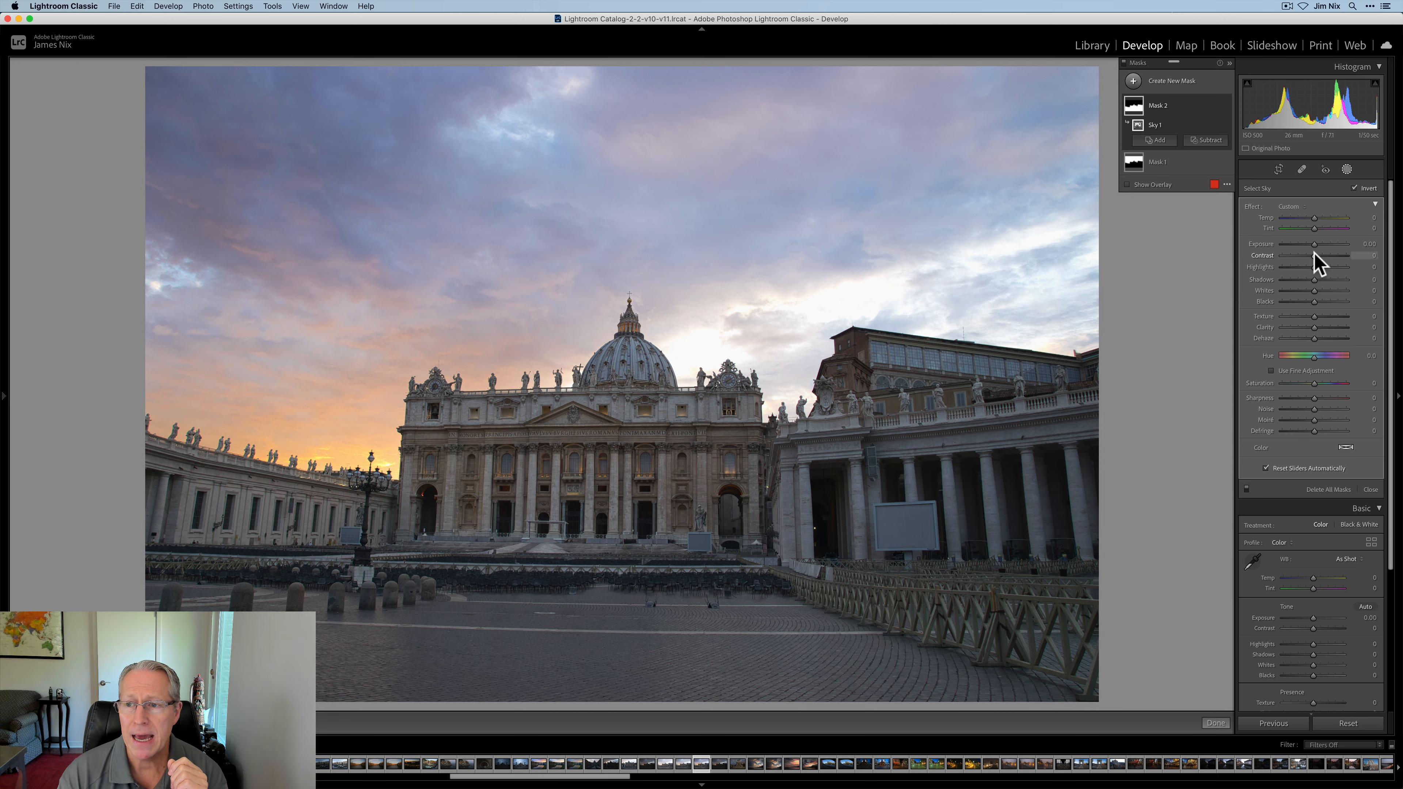
{"action": "left_click_drag", "start_coordinate": [1313, 255], "coordinate": [1320, 243]}
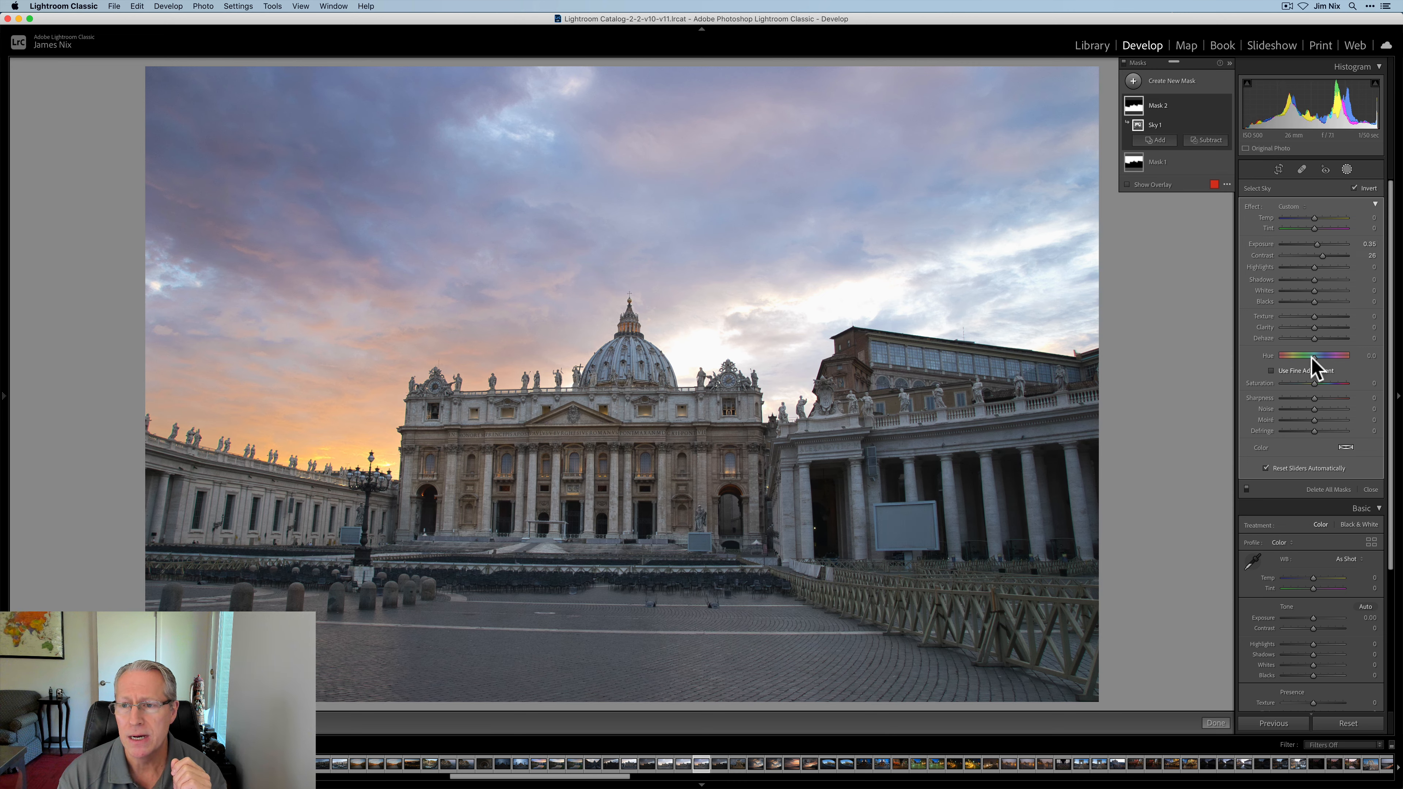
{"action": "left_click_drag", "start_coordinate": [1314, 328], "coordinate": [1320, 328]}
{"action": "left_click_drag", "start_coordinate": [1315, 279], "coordinate": [1320, 279]}
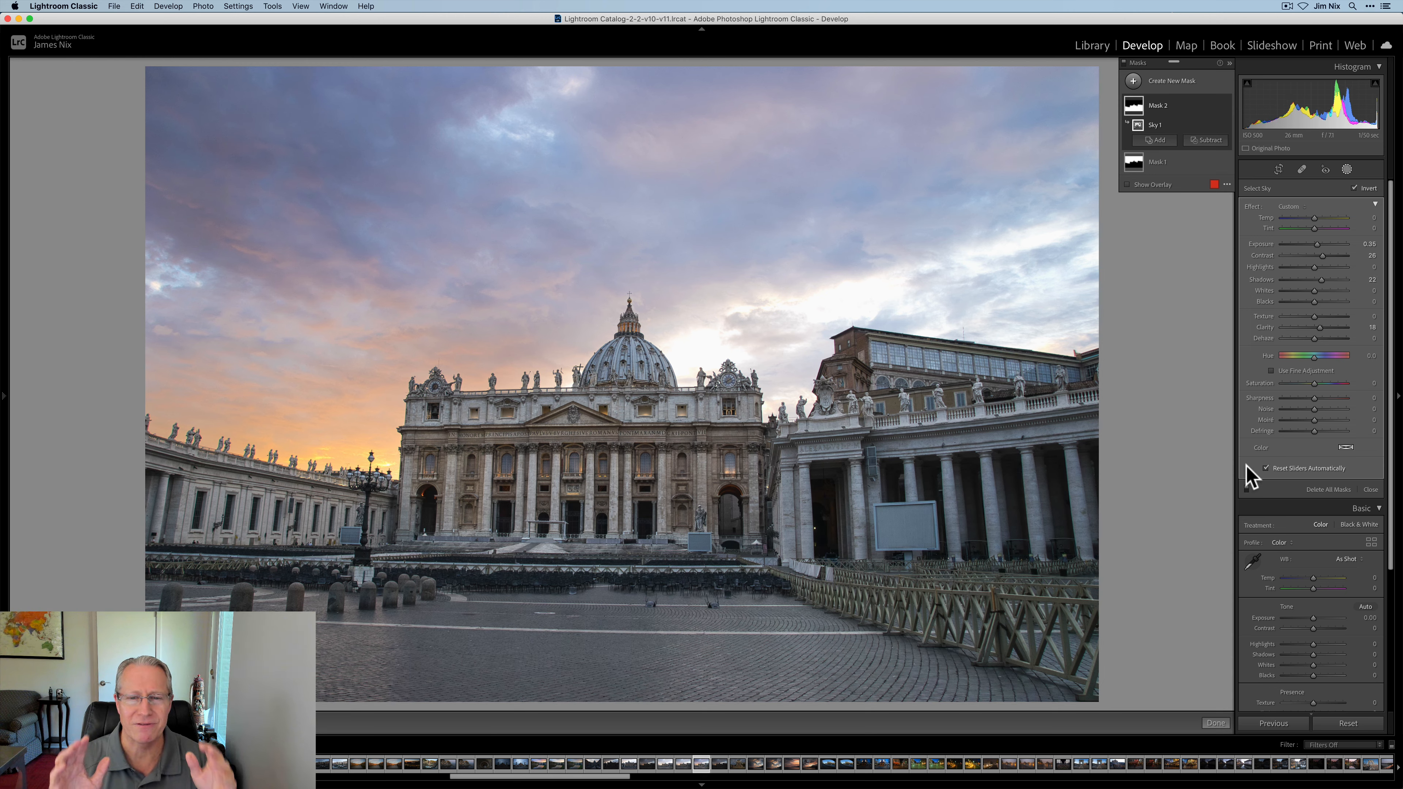
- Review the coverage and settings of the sky mask and the inverted foreground mask by switching between them
{"action": "left_click", "coordinate": [1125, 209]}
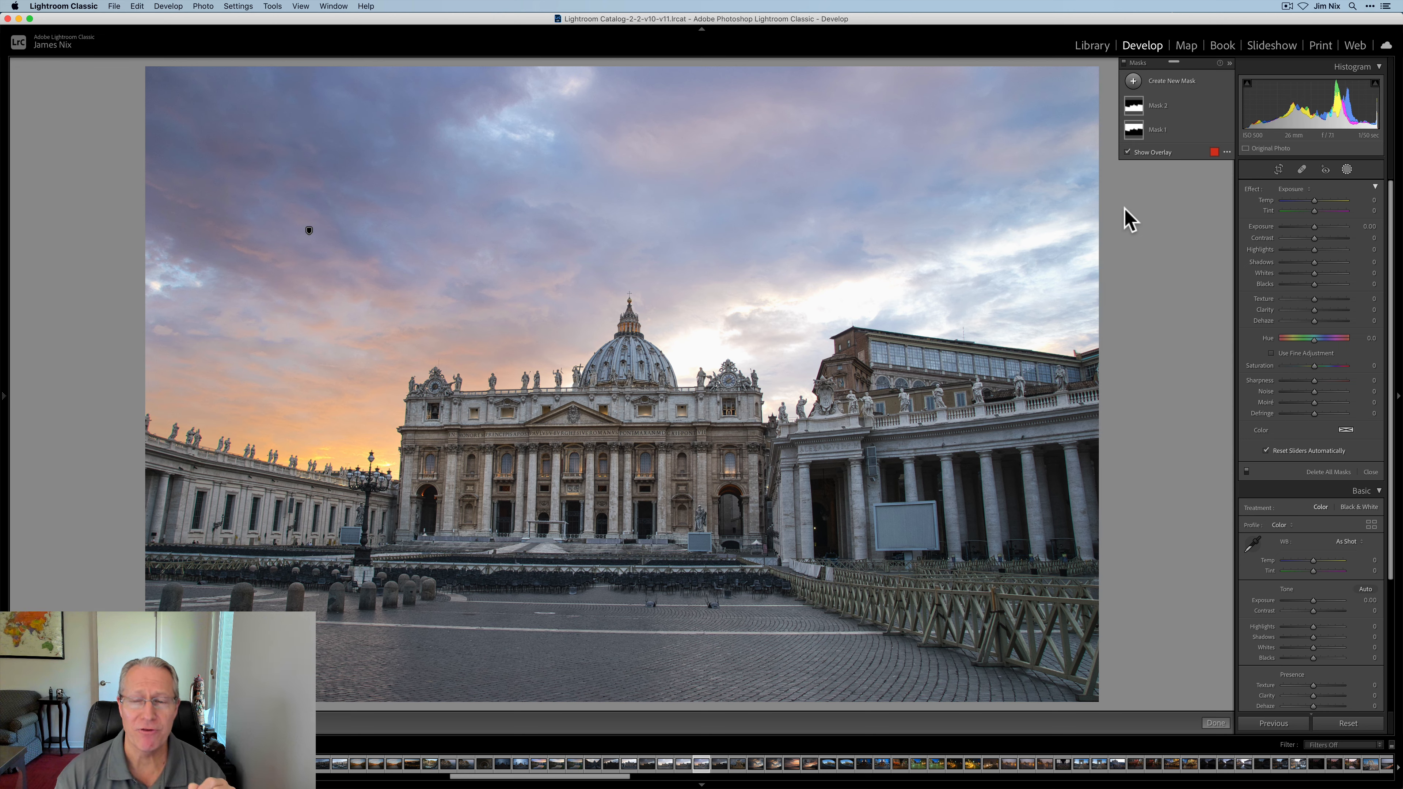
{"action": "left_click", "coordinate": [1156, 131]}
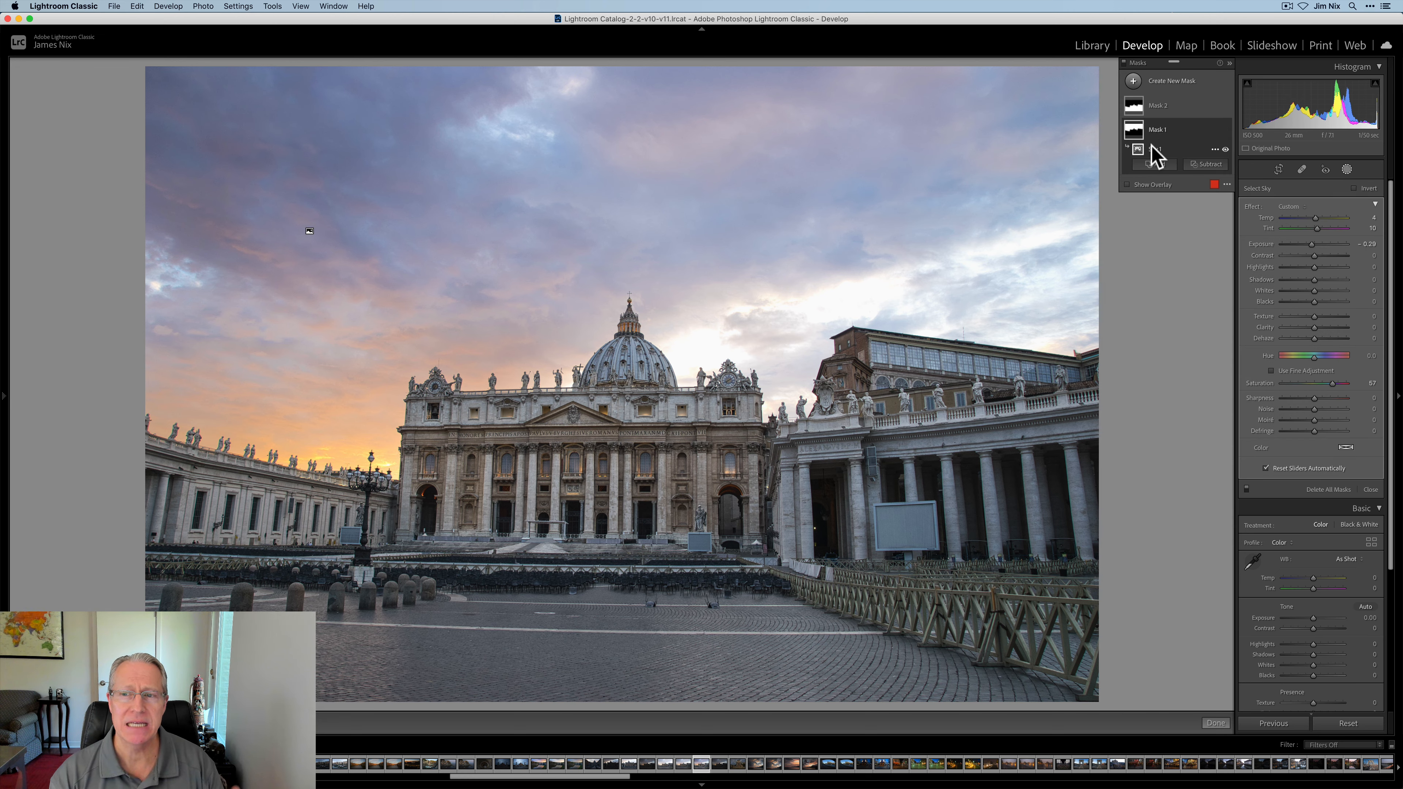
{"action": "mouse_move", "coordinate": [1144, 161]}
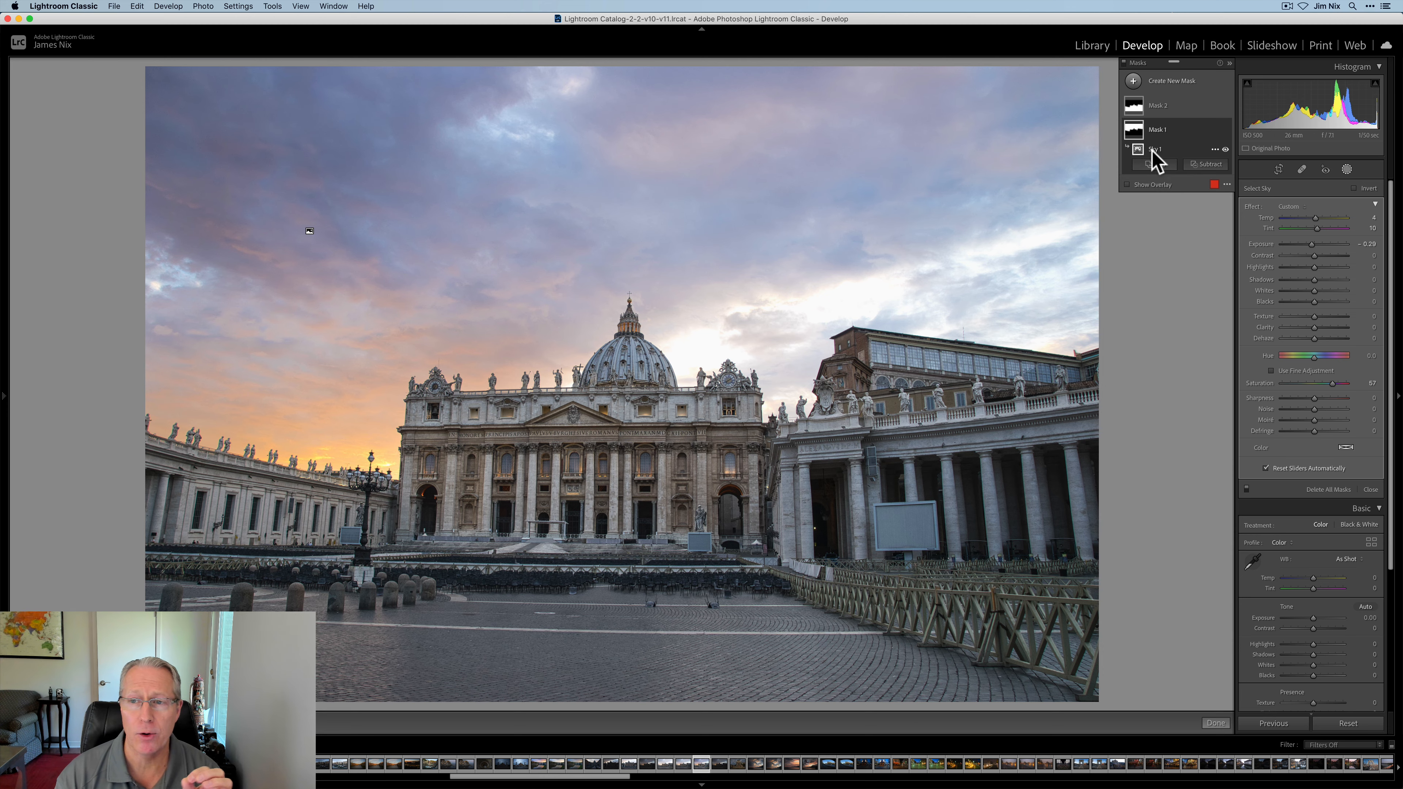
{"action": "mouse_move", "coordinate": [1133, 131]}
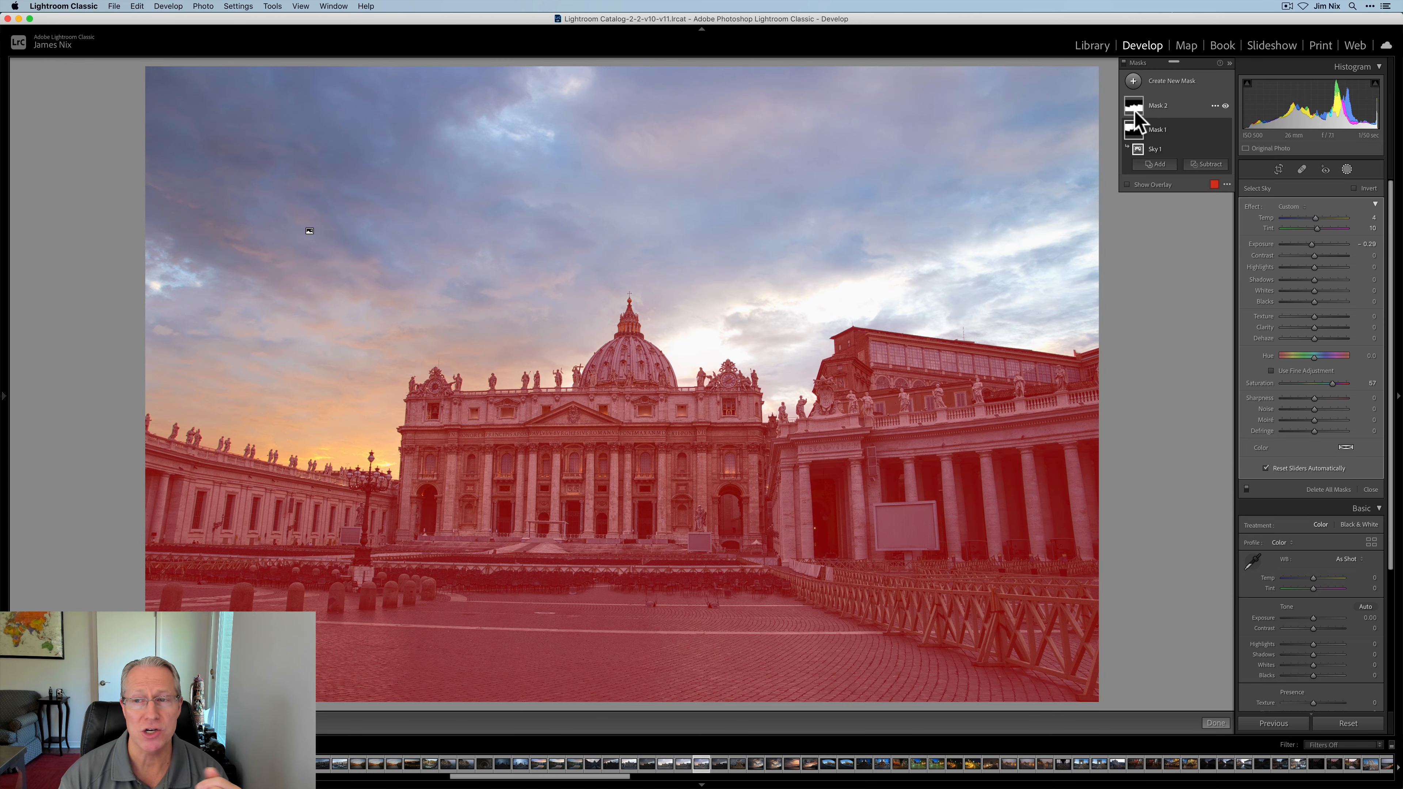
{"action": "left_click", "coordinate": [1155, 111]}
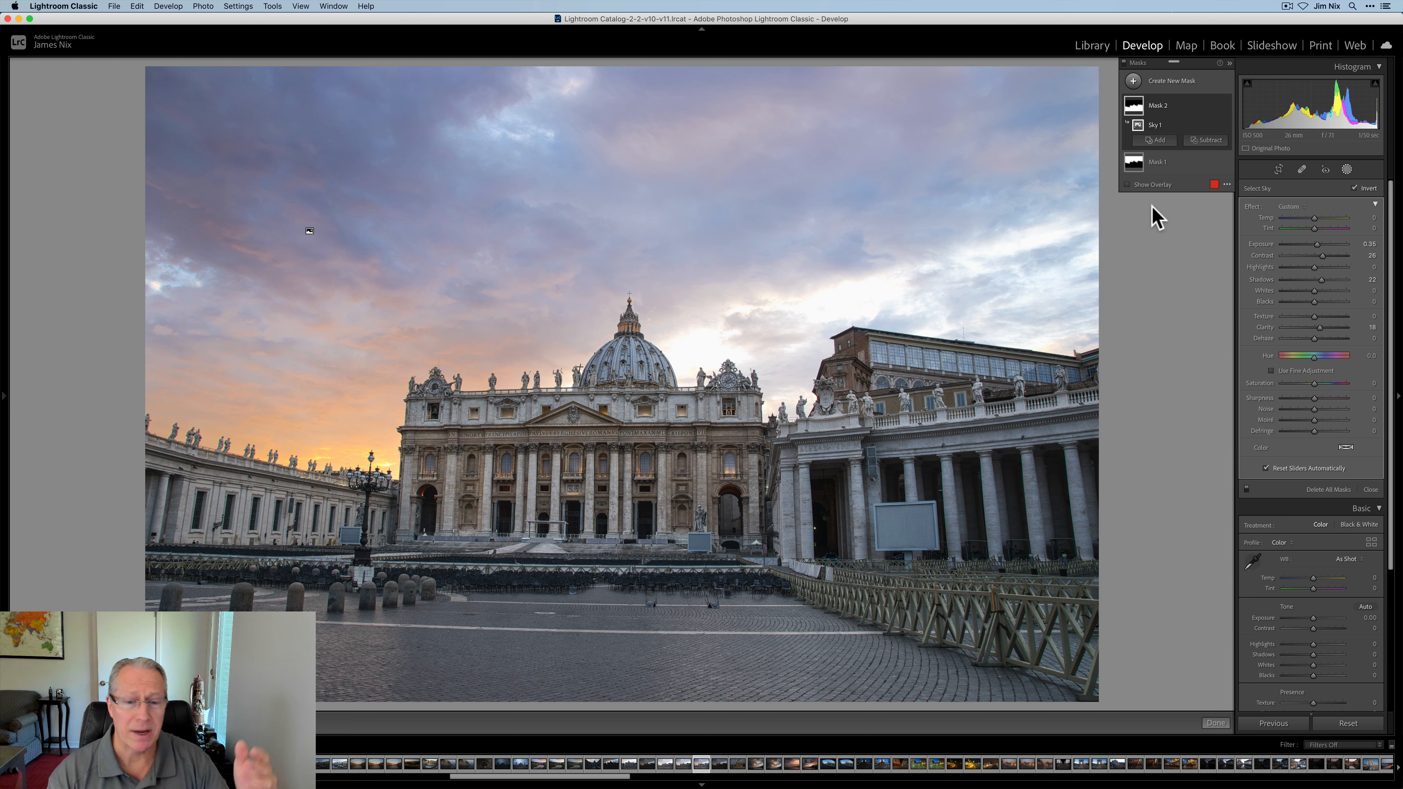